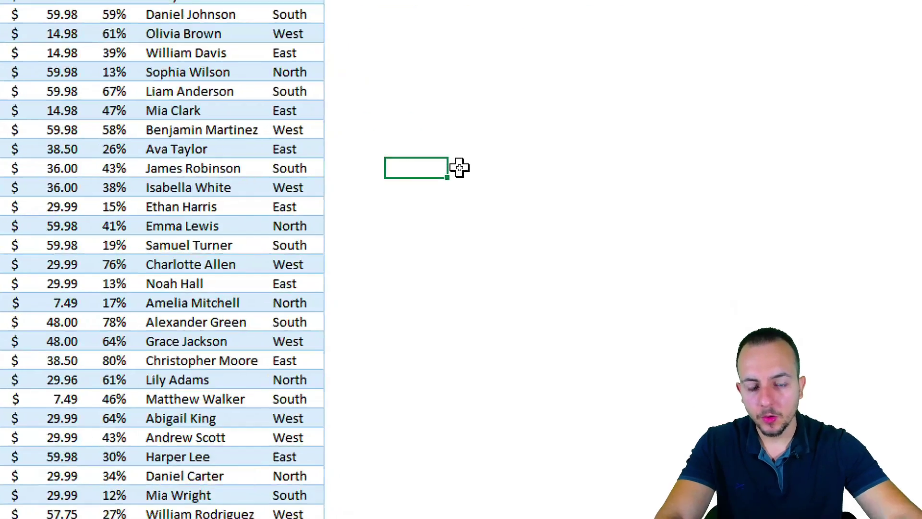
type("pivot")
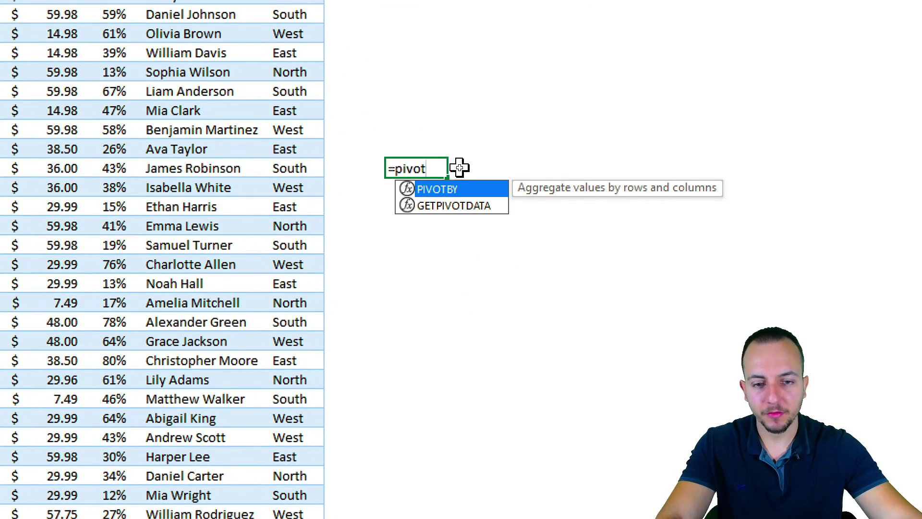
key("Tab")
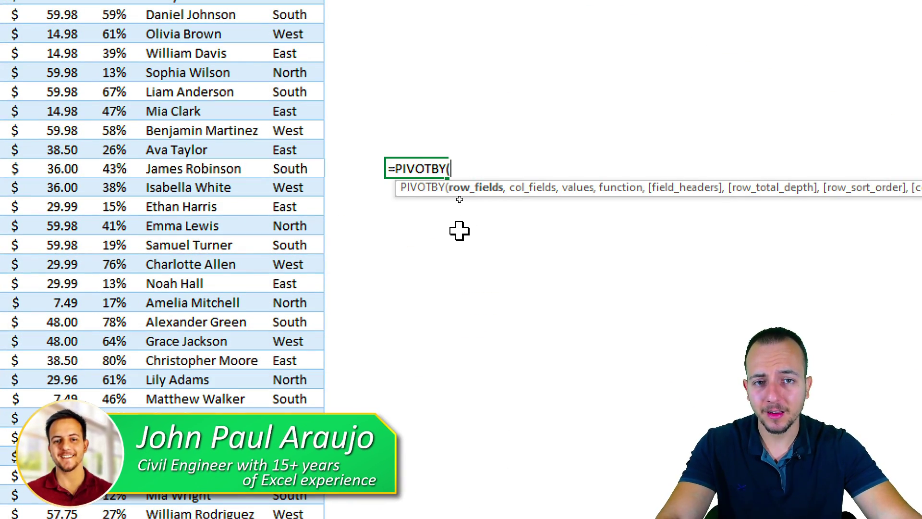
key("Escape")
Examine the two pivot tables on the Pivot Table sheet, their field layout, and the source data on the Report sheet
key("ctrl+Page_Down")
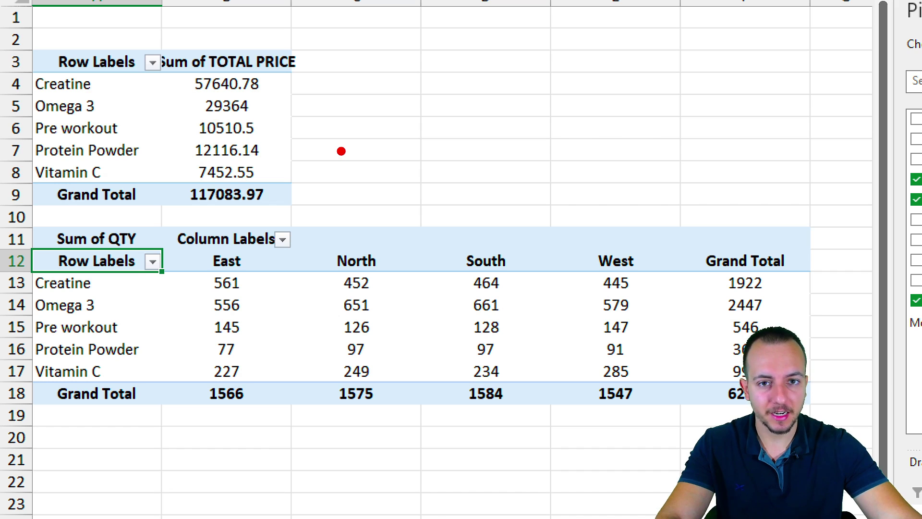
left_click_drag(129, 126, 283, 36)
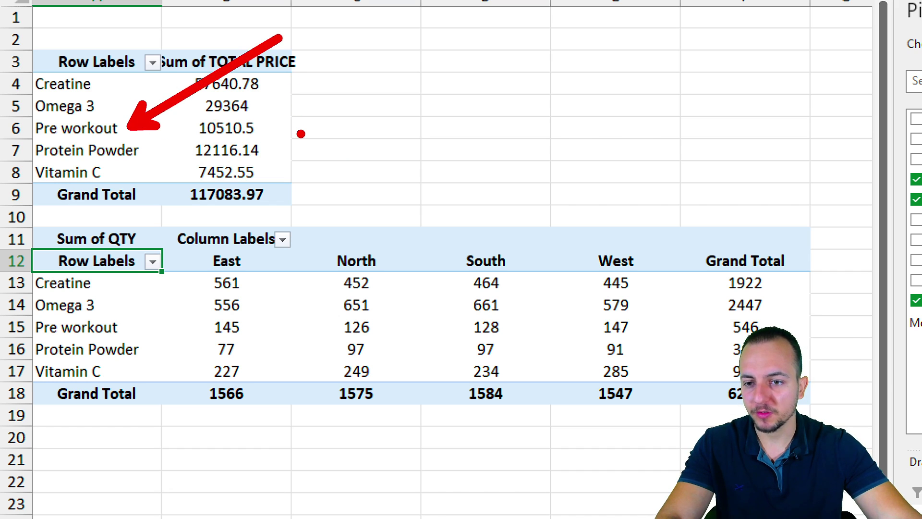
left_click_drag(279, 134, 390, 69)
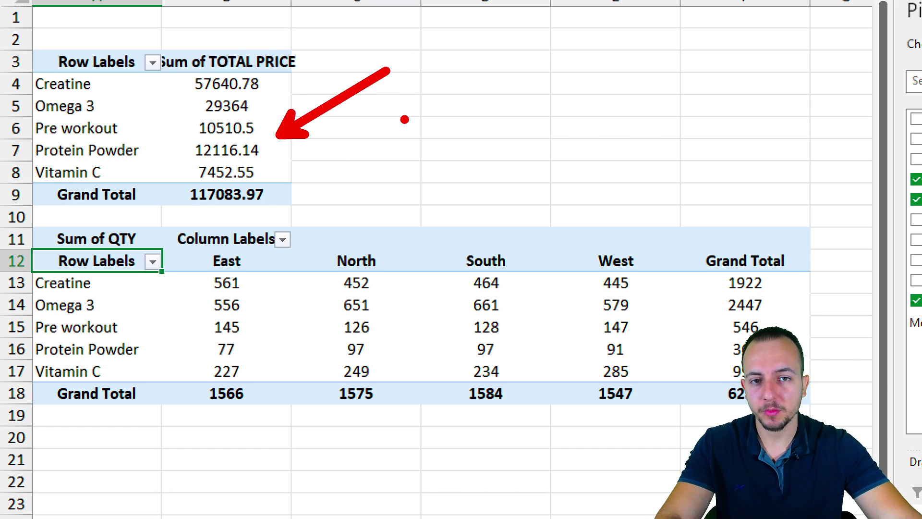
mouse_move(27, 269)
left_mouse_down()
mouse_move(96, 368)
mouse_move(152, 395)
left_mouse_up()
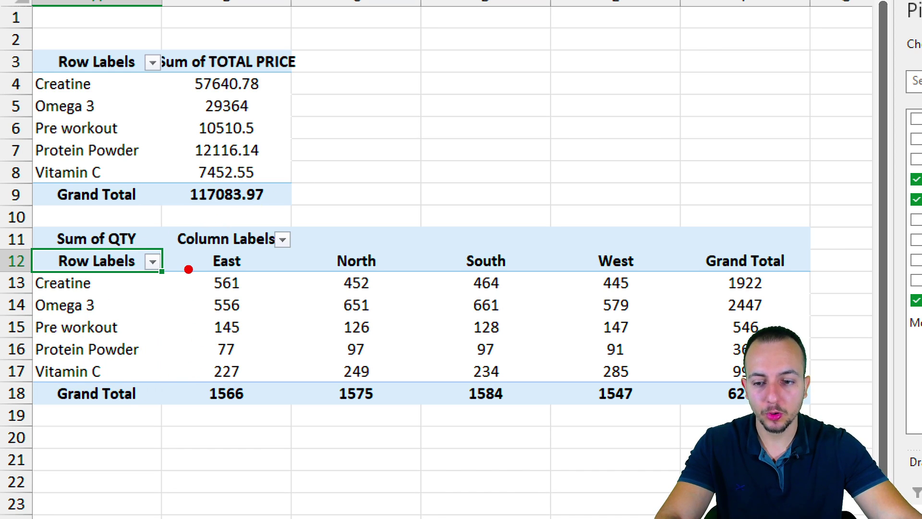
left_click_drag(188, 268, 678, 385)
left_click_drag(630, 248, 696, 175)
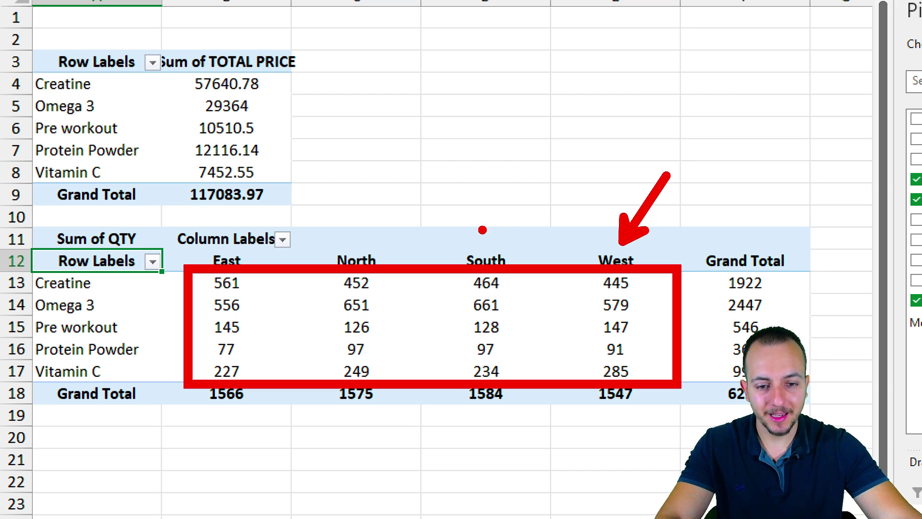
left_click_drag(480, 230, 544, 171)
left_click_drag(366, 236, 422, 164)
left_click_drag(231, 240, 307, 163)
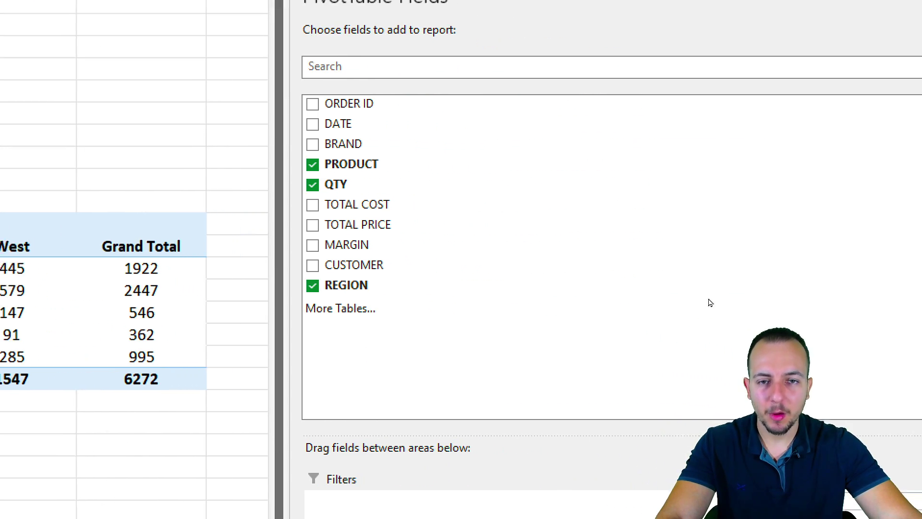
mouse_move(323, 90)
left_mouse_down()
mouse_move(302, 83)
mouse_move(355, 166)
mouse_move(332, 86)
left_mouse_up()
mouse_move(343, 198)
left_mouse_down()
mouse_move(474, 435)
mouse_move(580, 372)
left_mouse_up()
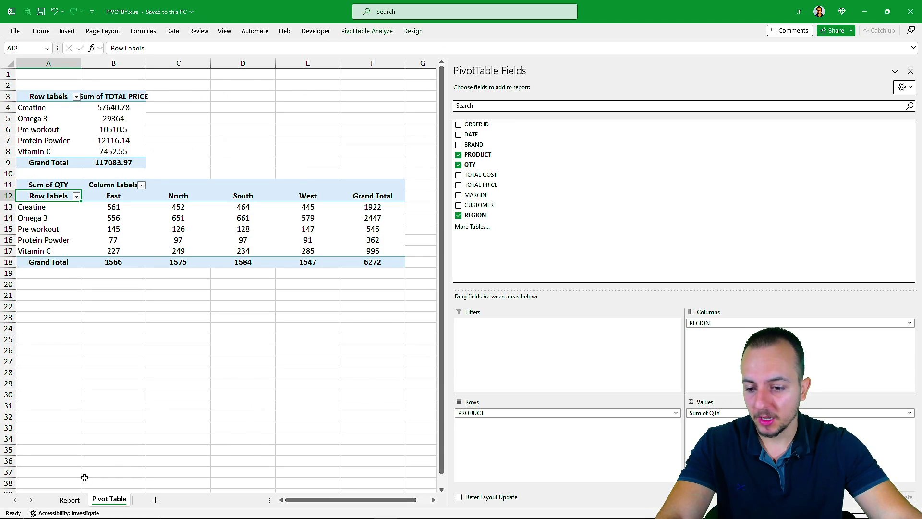
left_click(72, 500)
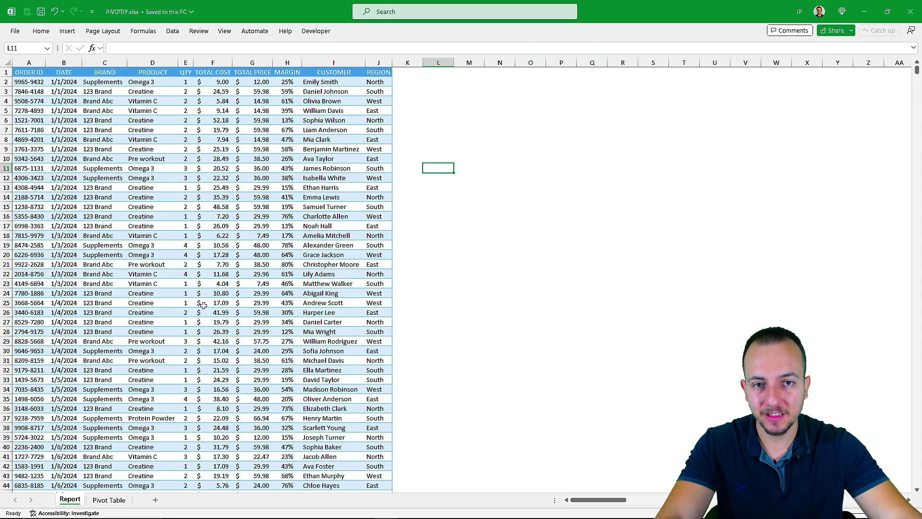
left_click(109, 500)
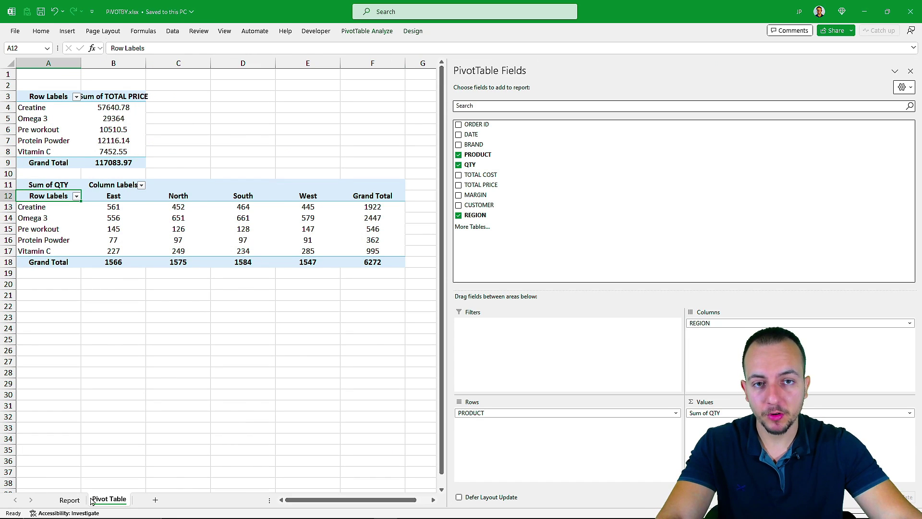
Start a PIVOTBY formula in cell L2 of the Report sheet
left_click(70, 499)
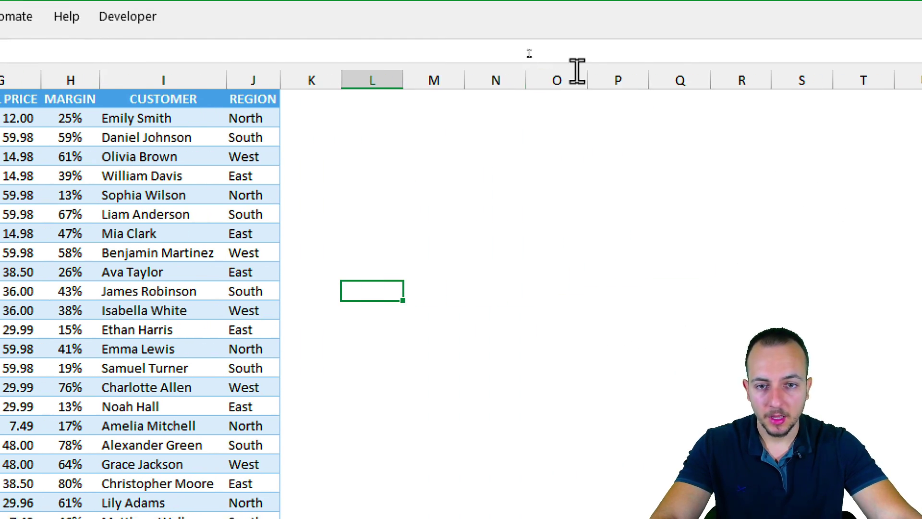
left_click(373, 123)
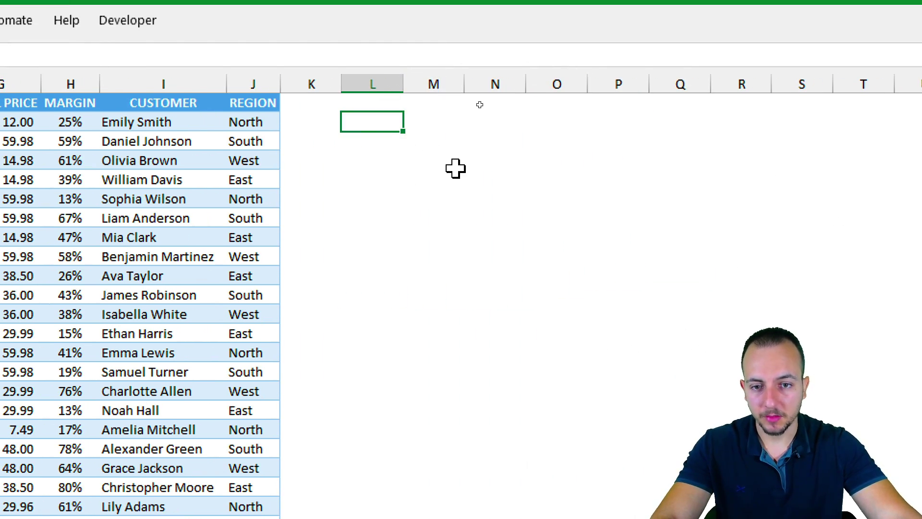
type("=pivo")
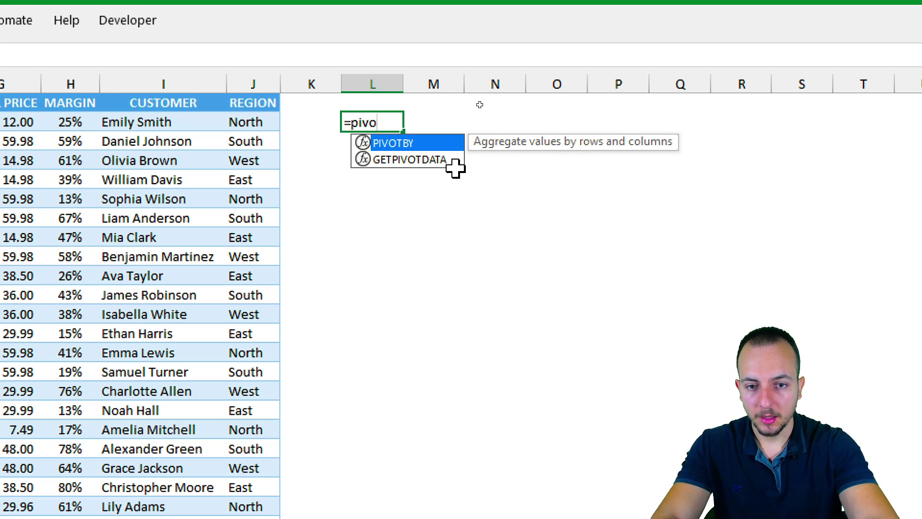
type("t")
double_click(416, 144)
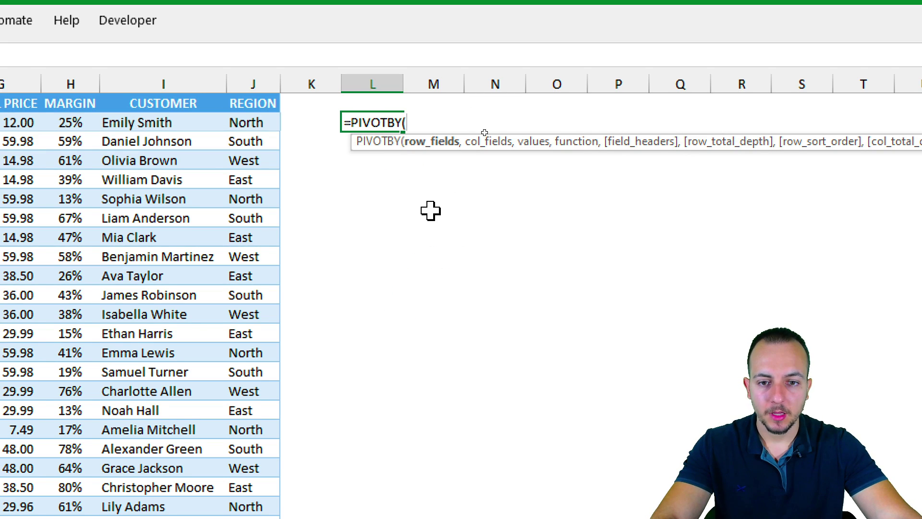
Review the arguments of the PIVOTBY function, from row_fields through filter_array
left_click_drag(285, 173, 294, 264)
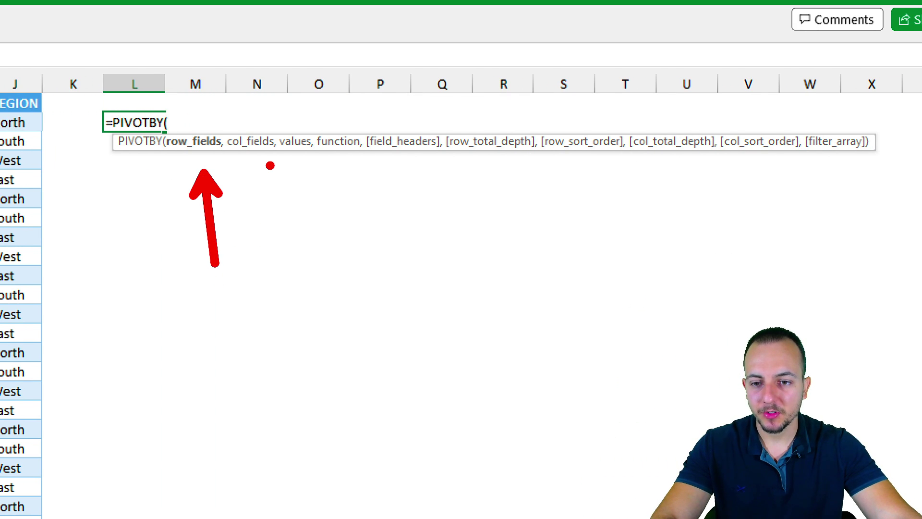
left_click_drag(341, 166, 350, 256)
left_click_drag(307, 163, 314, 287)
key("ctrl+z")
key("ctrl+z")
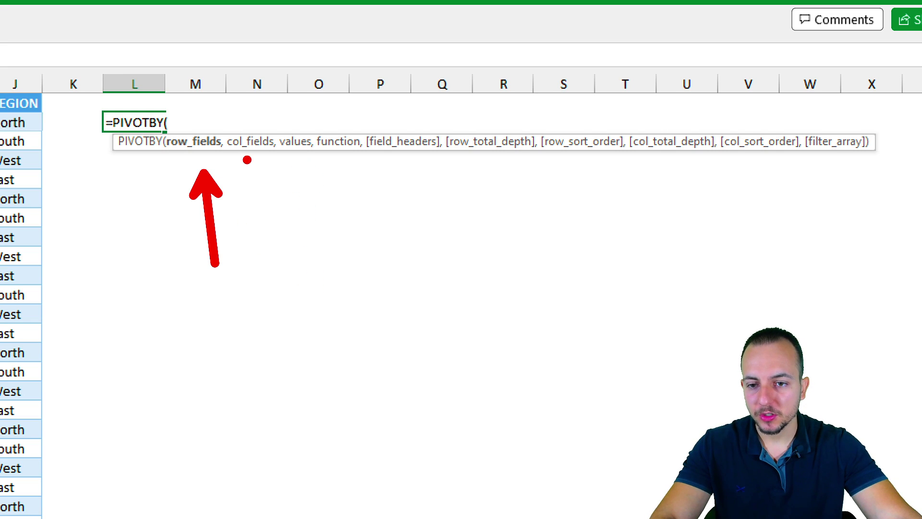
left_click_drag(249, 161, 249, 246)
left_click_drag(297, 125, 338, 79)
left_click_drag(338, 164, 351, 252)
left_click_drag(408, 127, 479, 73)
left_click_drag(480, 161, 533, 250)
left_click_drag(595, 126, 655, 84)
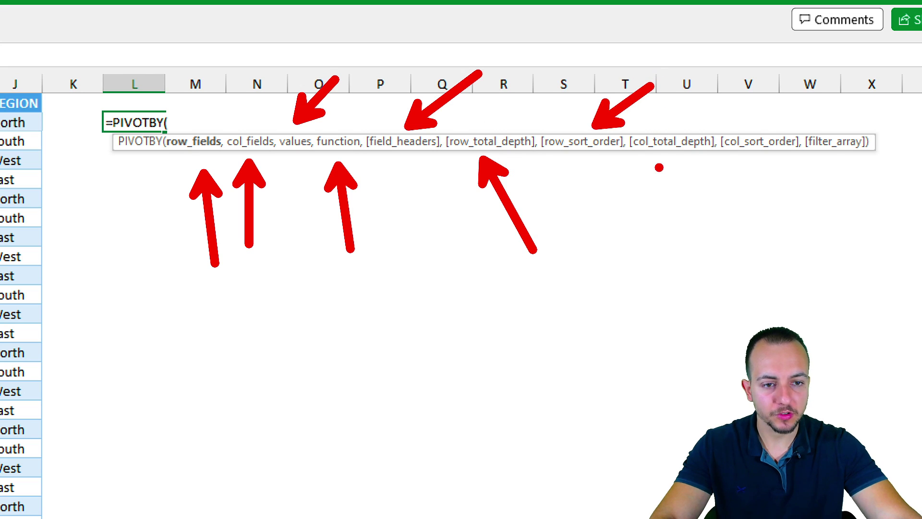
left_click_drag(672, 169, 642, 233)
left_click_drag(763, 126, 850, 70)
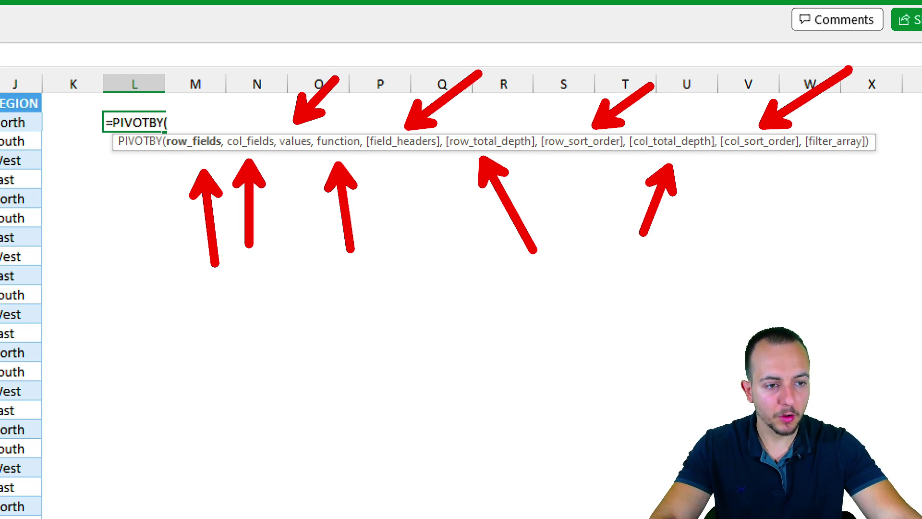
left_click_drag(842, 172, 800, 264)
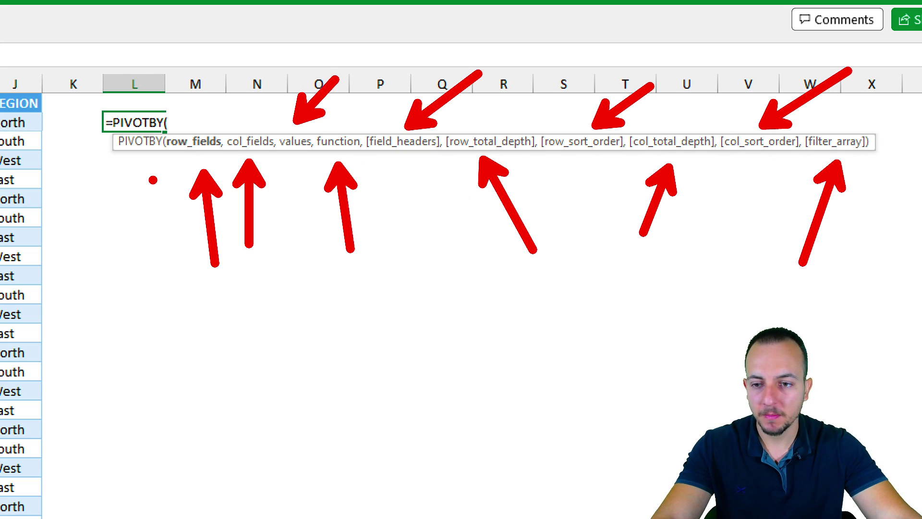
key("Escape")
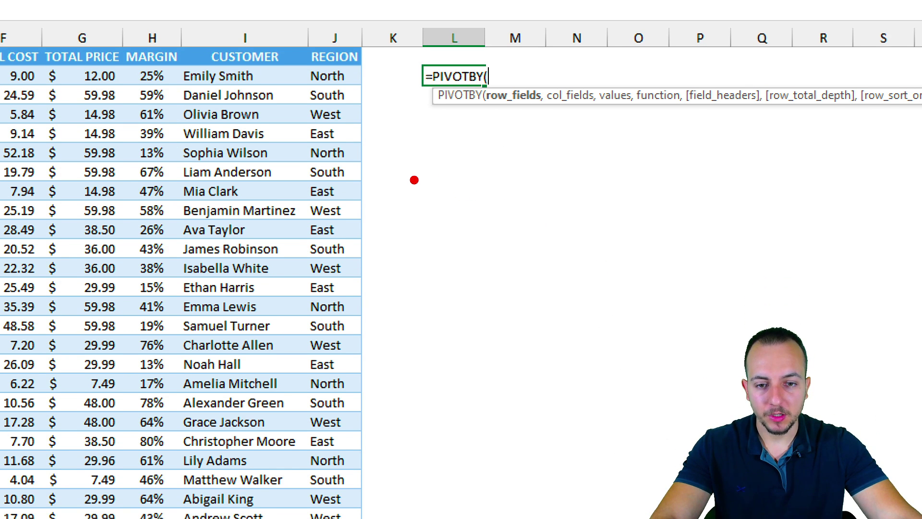
left_click_drag(414, 180, 523, 179)
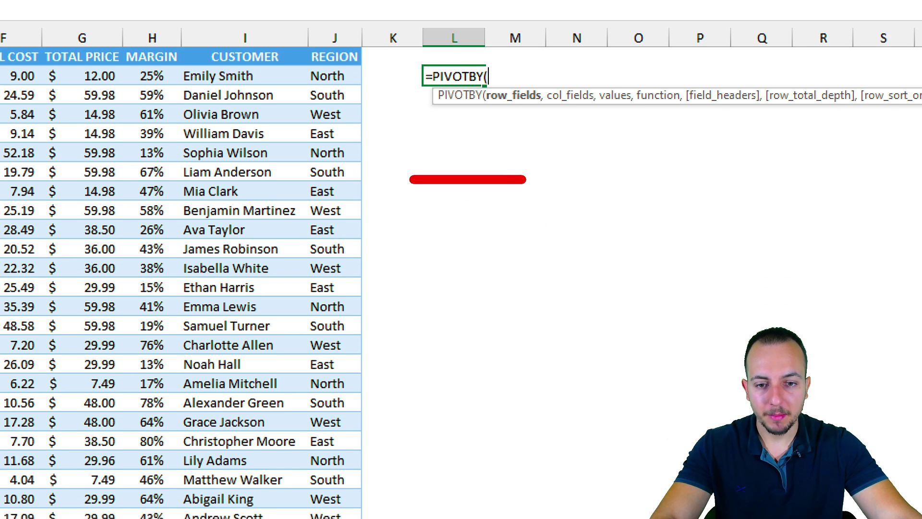
left_click_drag(423, 214, 528, 215)
left_click_drag(429, 249, 522, 248)
left_click_drag(417, 276, 518, 276)
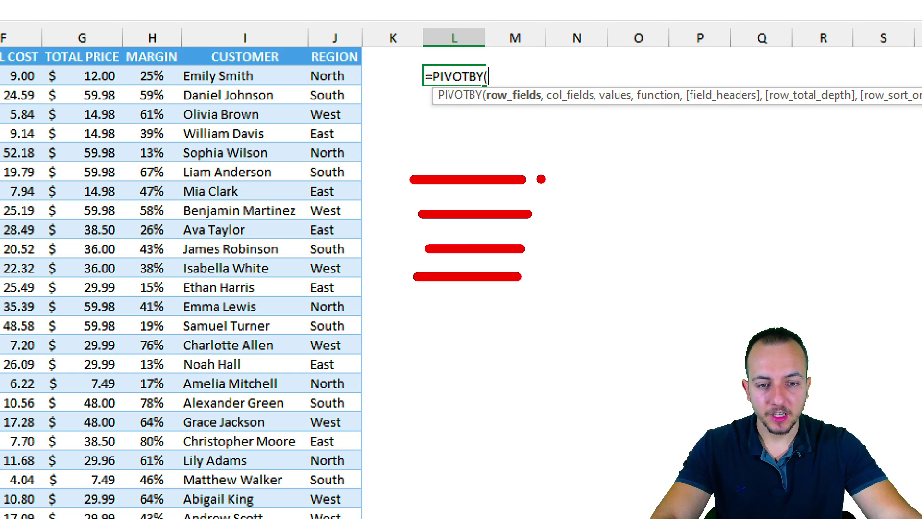
left_click_drag(541, 179, 590, 145)
left_click_drag(552, 221, 624, 176)
left_click_drag(578, 244, 639, 229)
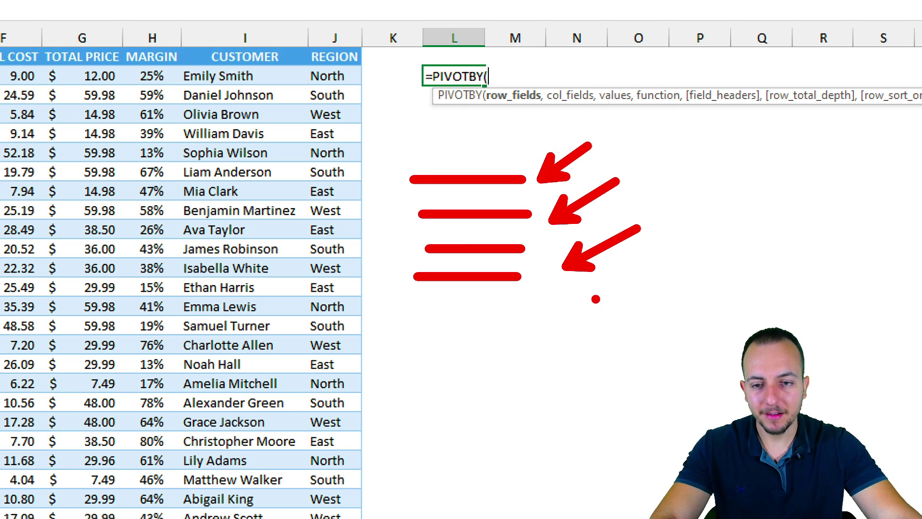
key("Escape")
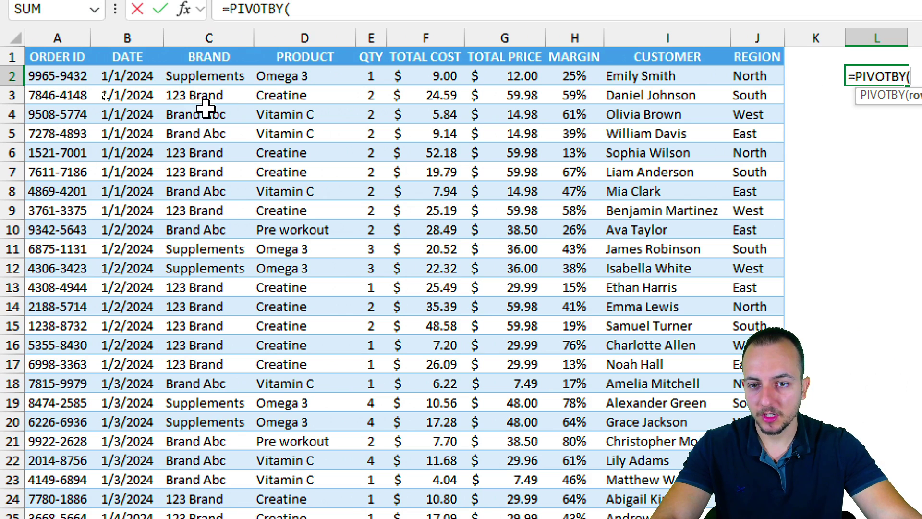
Set the formula's row_fields argument to the PRODUCT column of Table1 and continue to the following argument
left_click(304, 130)
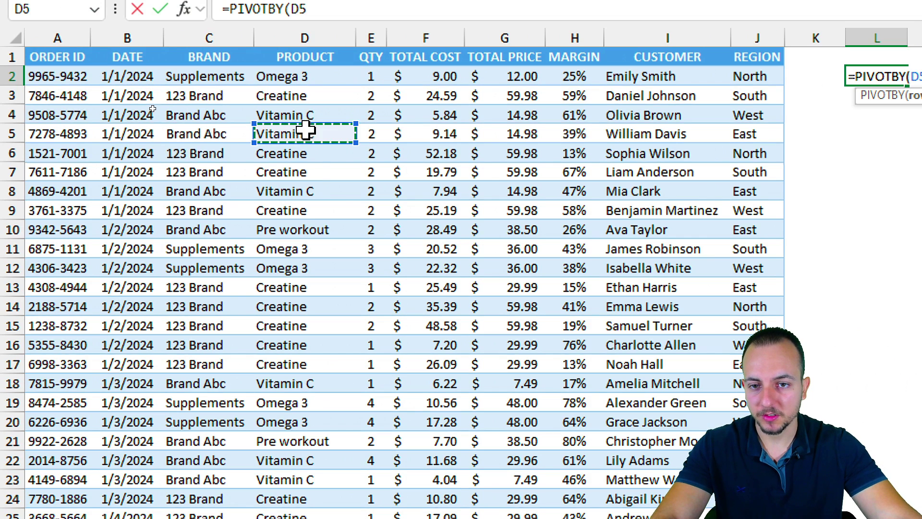
key("ctrl+space")
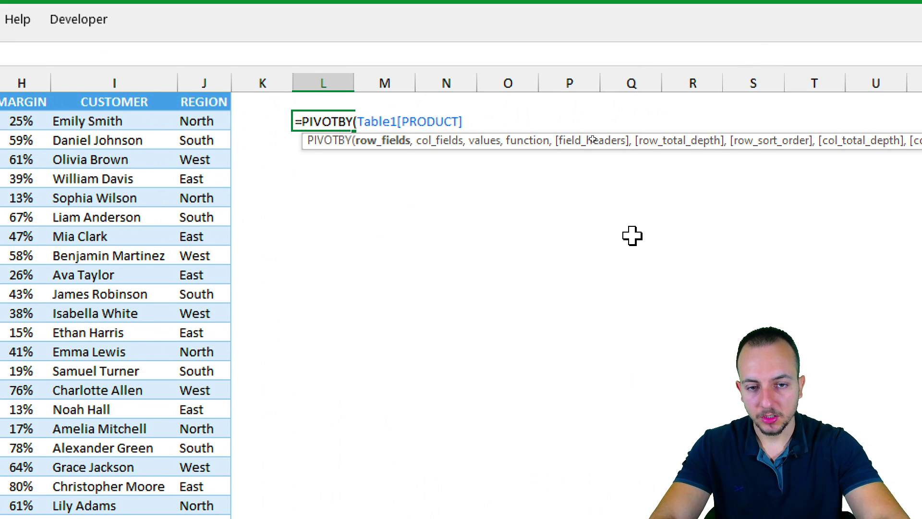
type(",")
left_click_drag(431, 155, 490, 254)
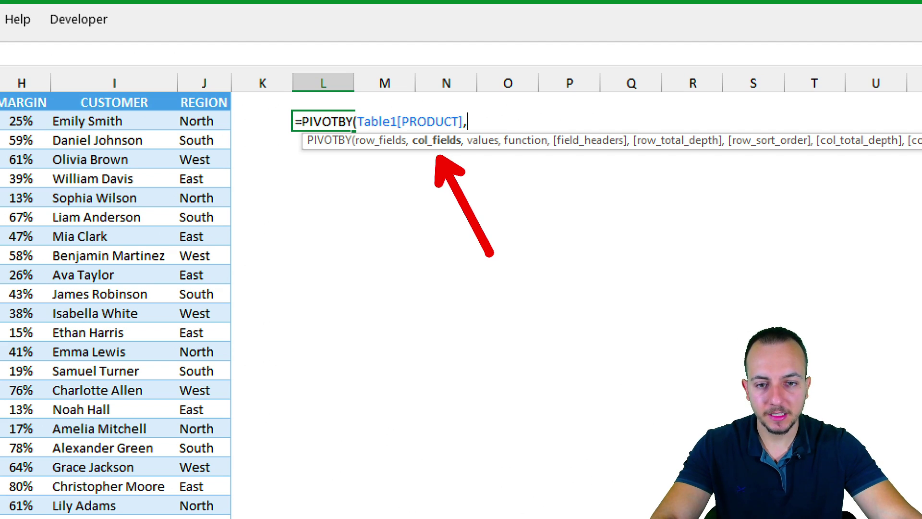
left_click_drag(401, 122, 482, 172)
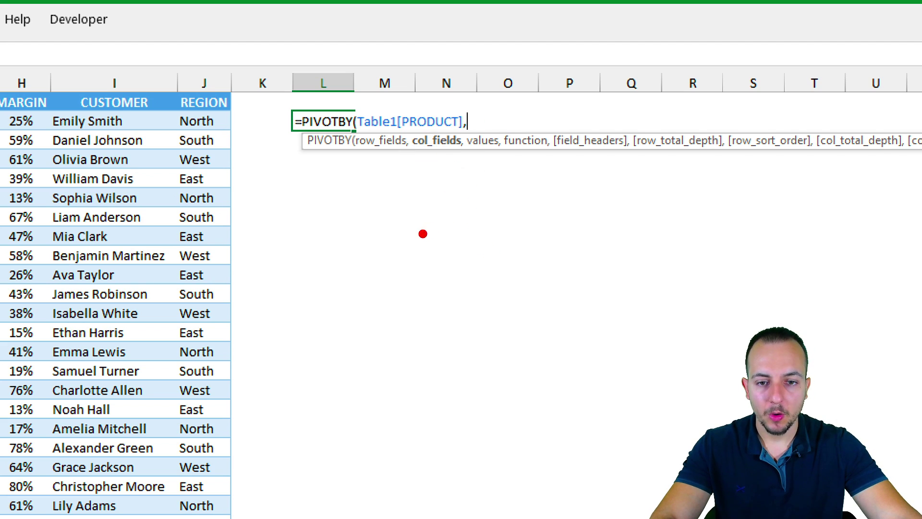
left_click_drag(379, 218, 389, 278)
left_click_drag(428, 222, 424, 293)
left_click_drag(507, 225, 505, 294)
left_click_drag(588, 221, 600, 301)
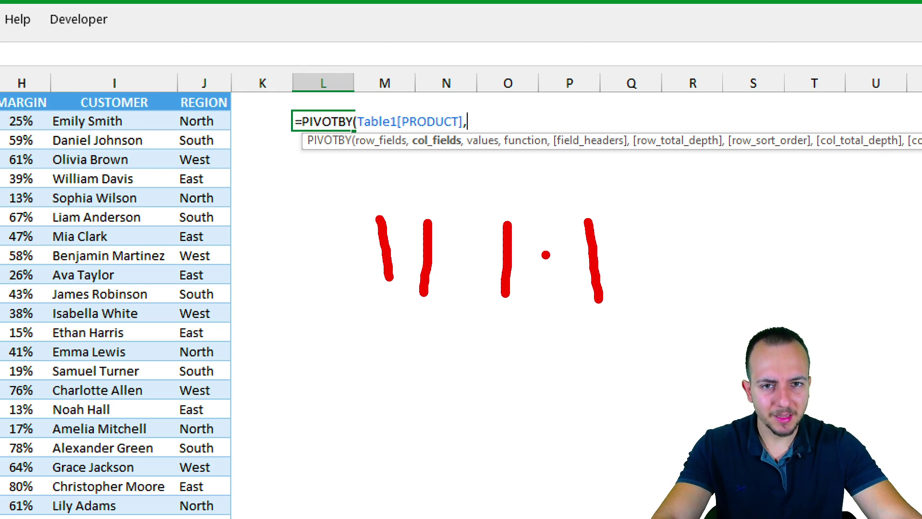
key("Escape")
Leave the col_fields argument empty and set the values argument to the TOTAL PRICE column of Table1
type(",")
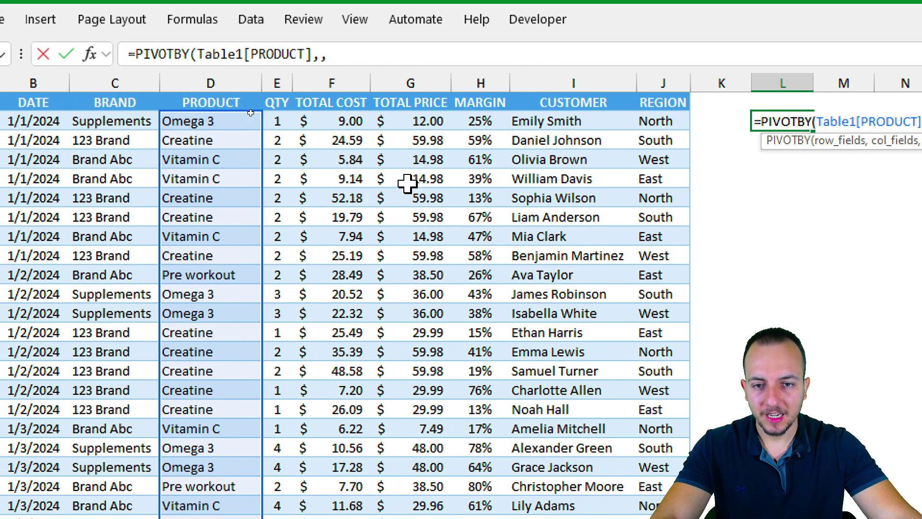
left_click(367, 181)
key("ctrl+space")
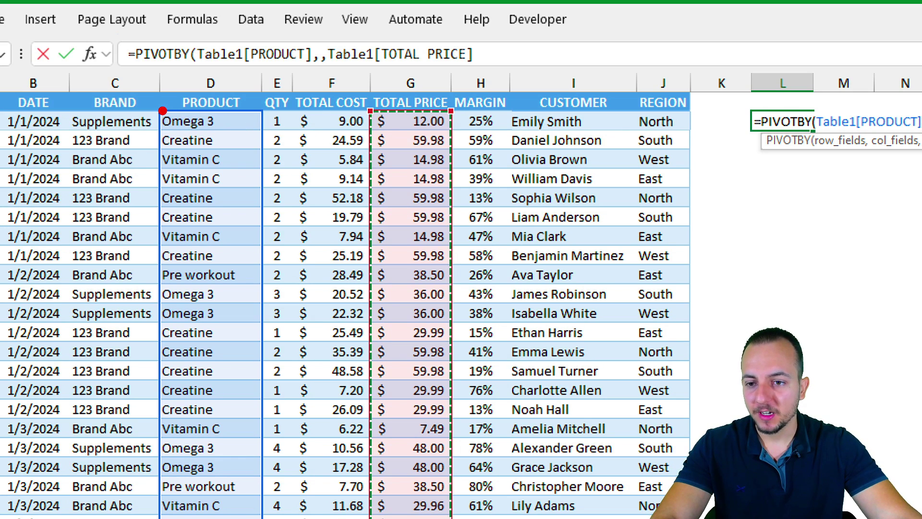
mouse_move(160, 122)
left_mouse_down()
mouse_move(262, 475)
mouse_move(265, 518)
left_mouse_up()
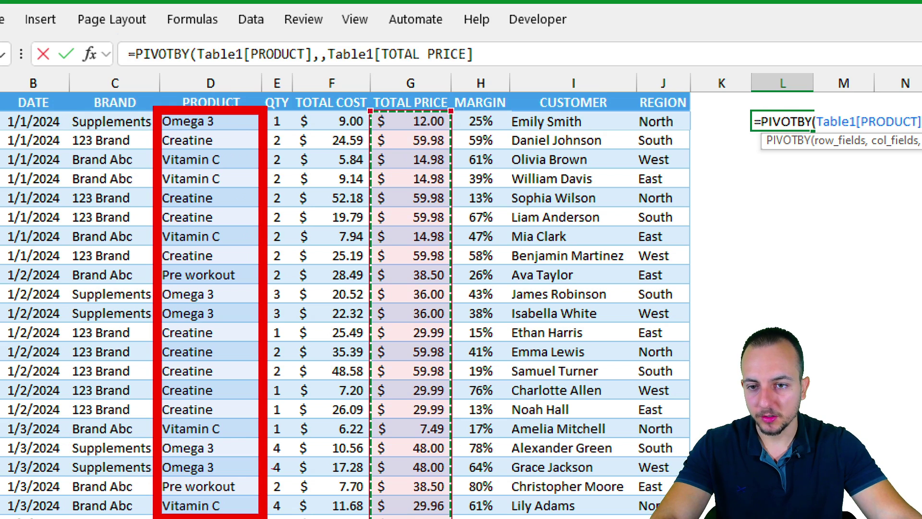
left_click_drag(239, 89, 291, 42)
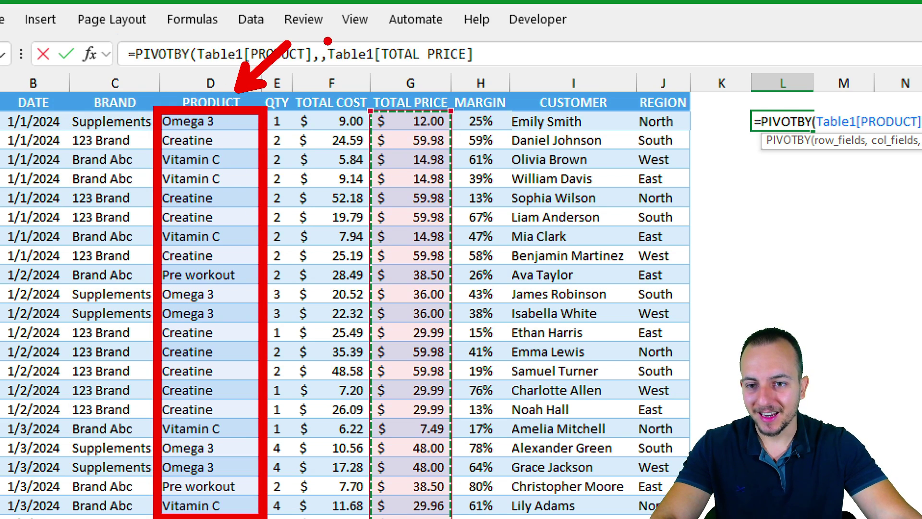
key("ctrl+z")
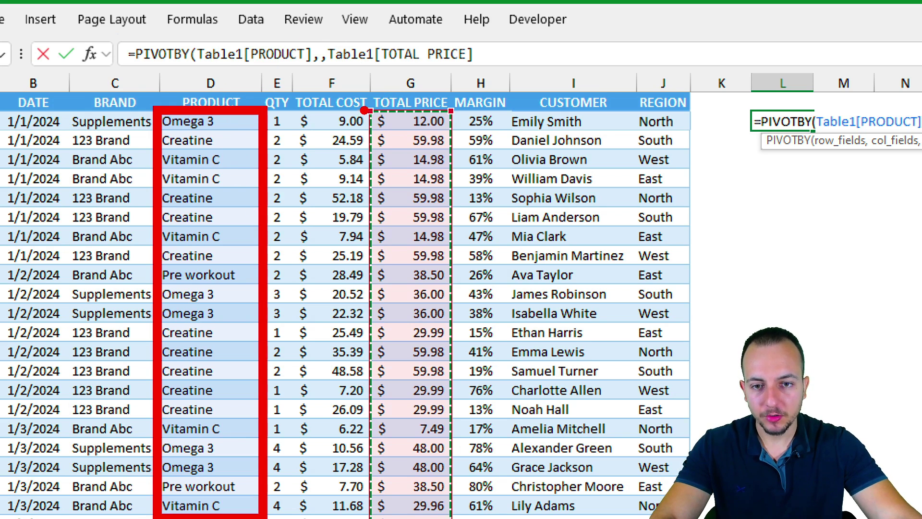
mouse_move(369, 110)
left_mouse_down()
mouse_move(454, 435)
mouse_move(454, 518)
left_mouse_up()
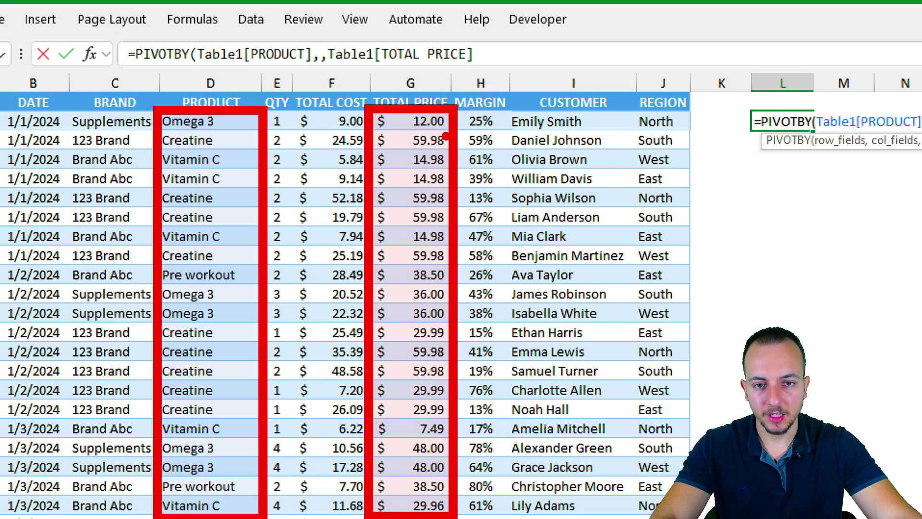
left_click_drag(441, 93, 556, 30)
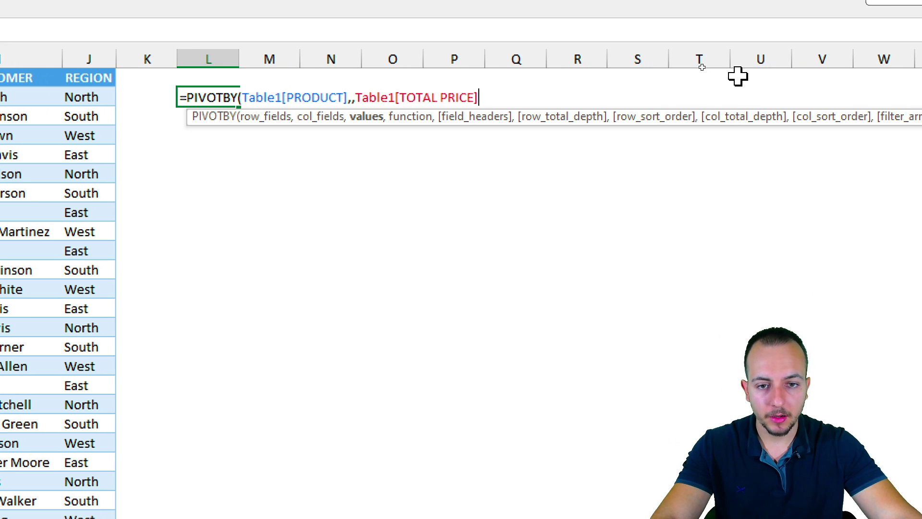
Set the formula's function argument to SUM, close the parenthesis and enter the PIVOTBY formula
type(",")
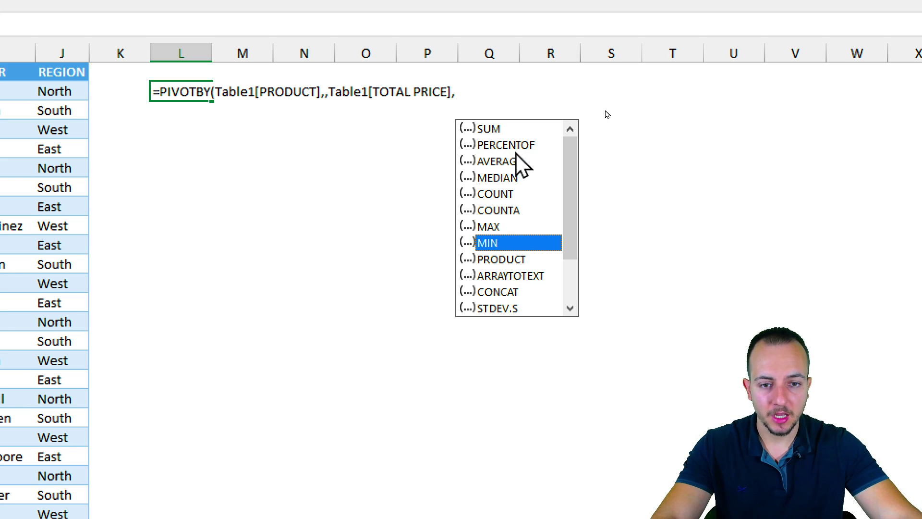
left_click(490, 130)
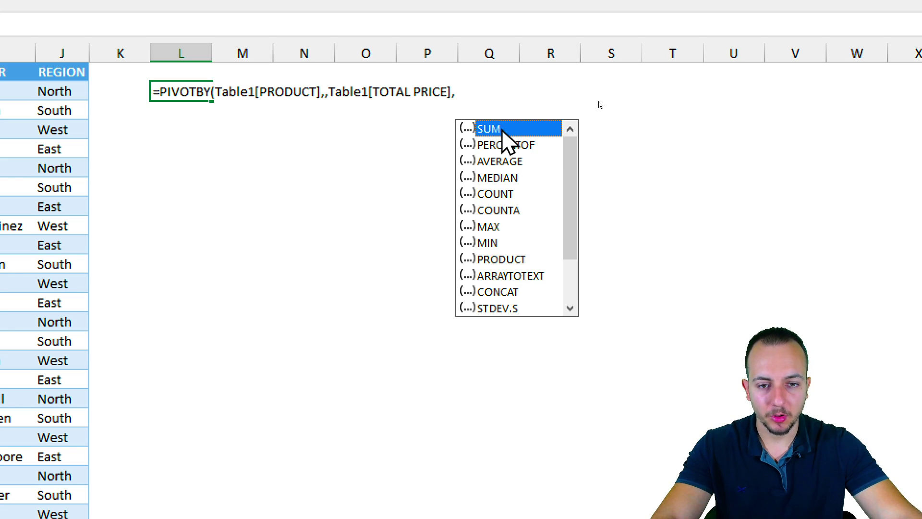
double_click(494, 130)
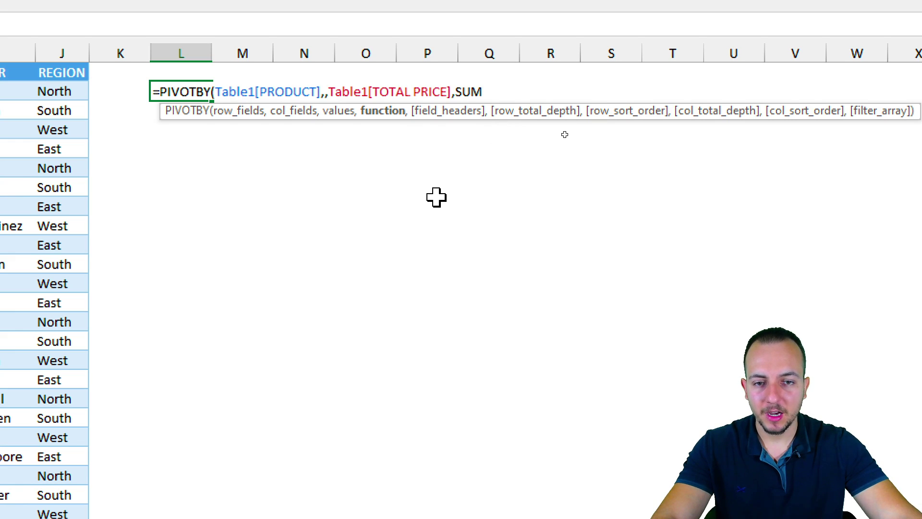
type(")")
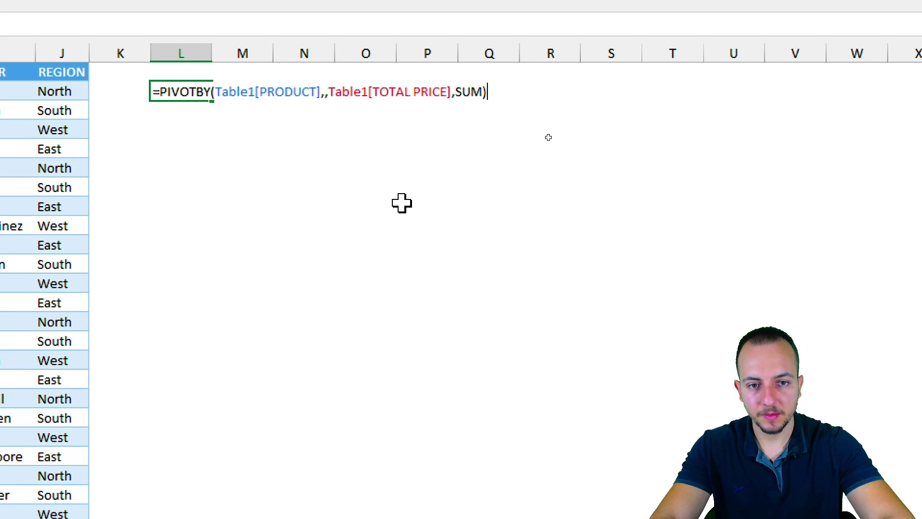
key("Return")
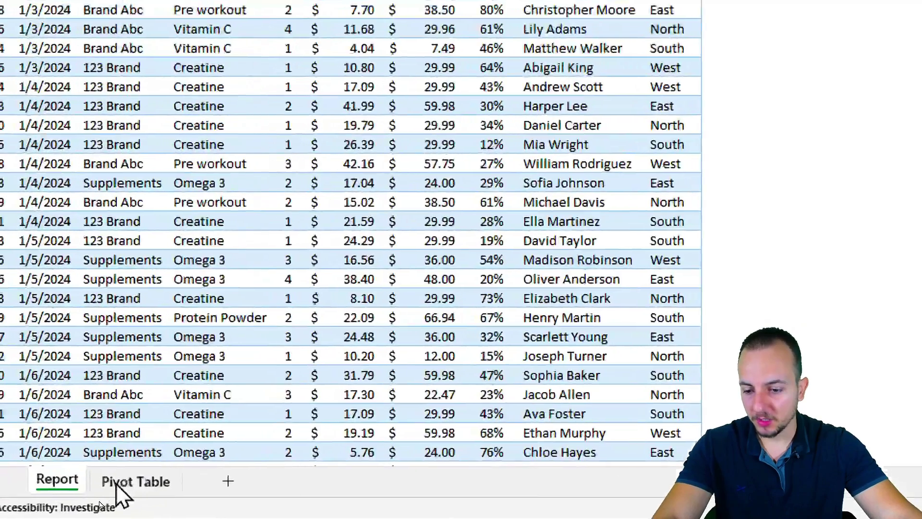
Compare the formula's totals with the product pivot table on the Pivot Table sheet, and return to the Report sheet
left_click(117, 482)
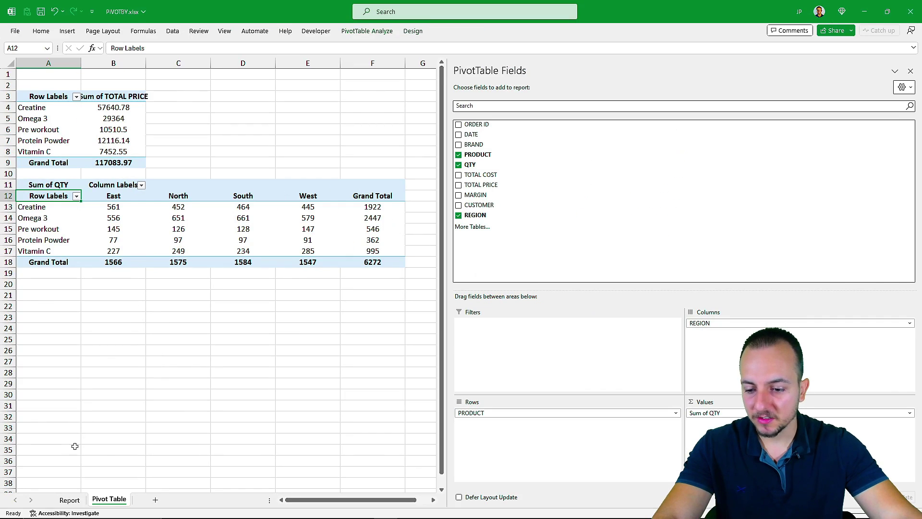
left_click(70, 500)
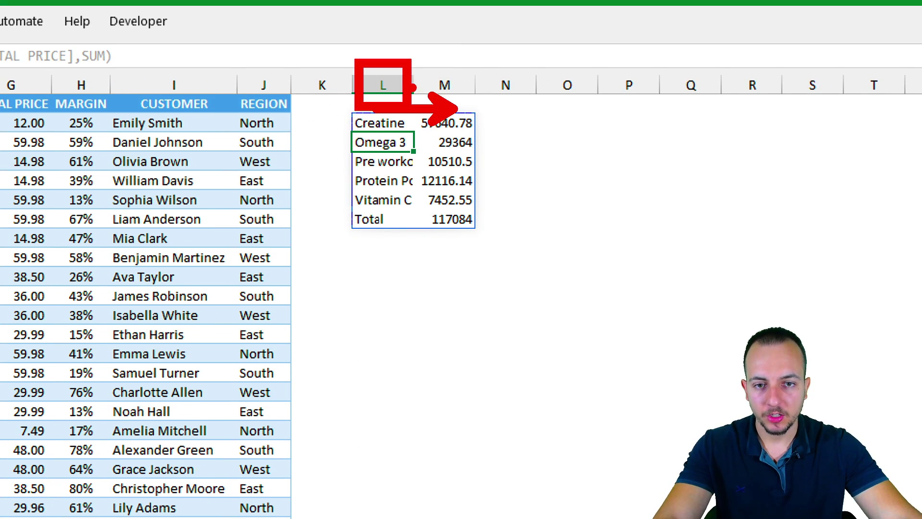
Widen column L so the full product names fit
left_click_drag(412, 84, 459, 88)
left_click_drag(422, 123, 406, 226)
Start a second PIVOTBY formula in cell L10 with the PRODUCT column of Table1 as row_fields, and continue to the following argument
left_click(402, 257)
key("Down")
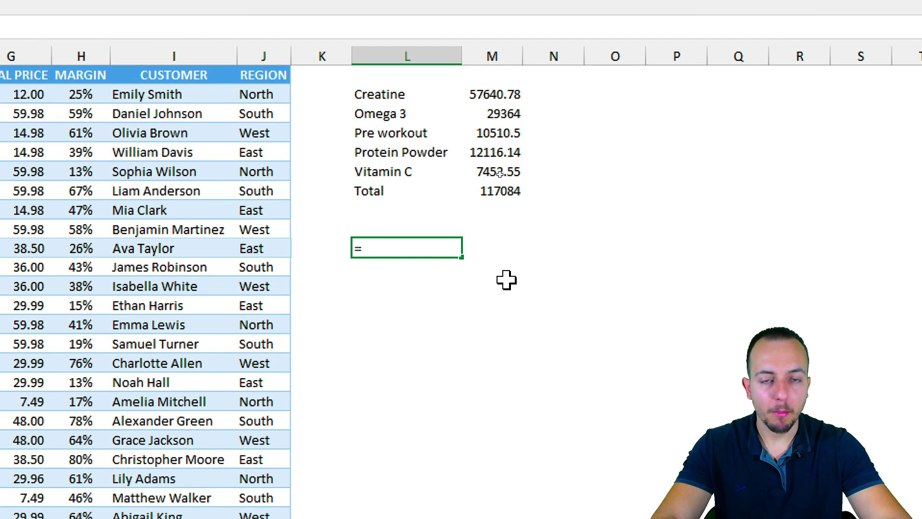
type("=pivotb")
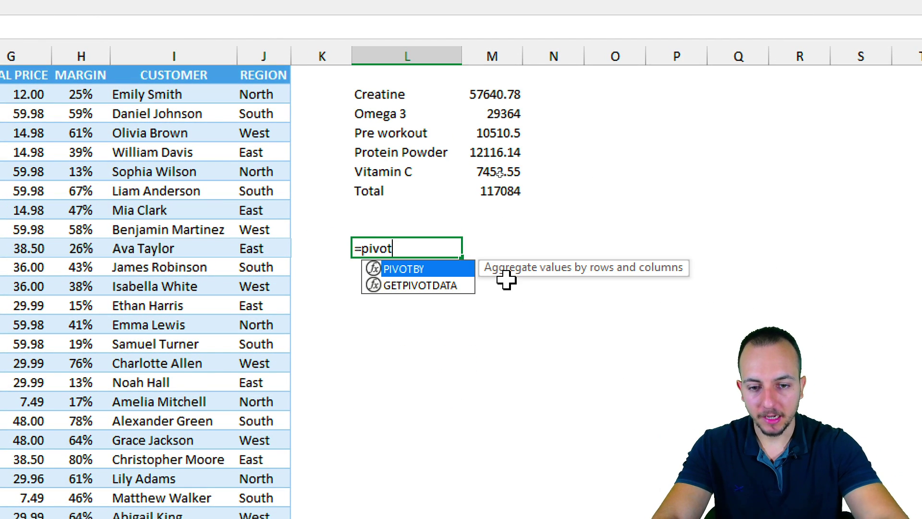
double_click(396, 273)
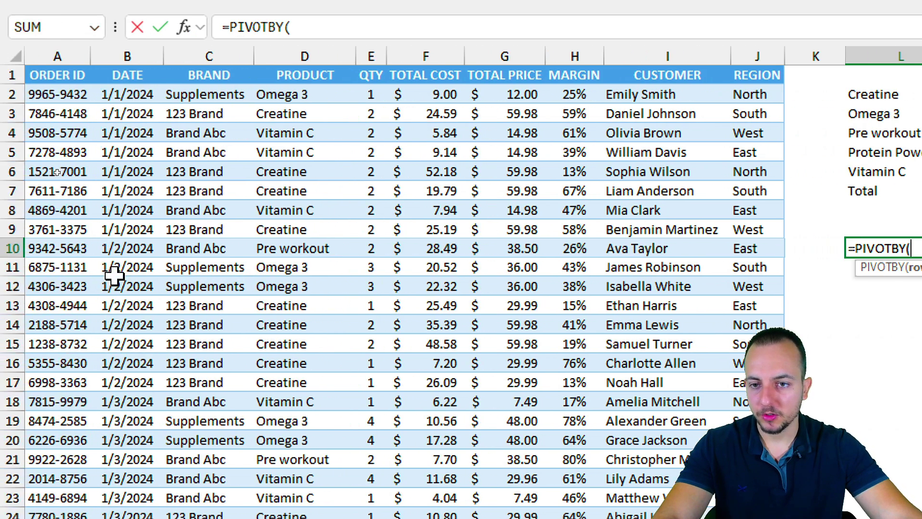
left_click(319, 214)
key("ctrl+space")
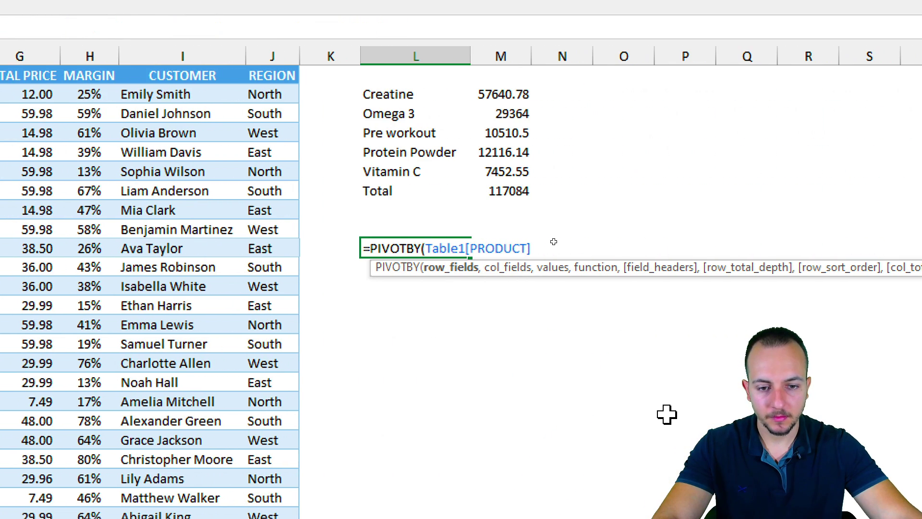
type(",")
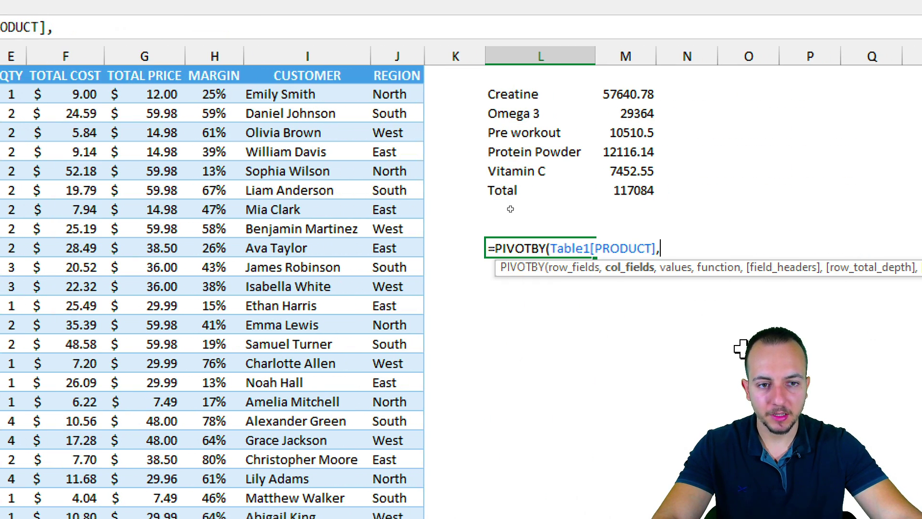
Set col_fields to the REGION column of Table1 and values to the TOTAL PRICE column
left_click(596, 229)
key("ctrl+space")
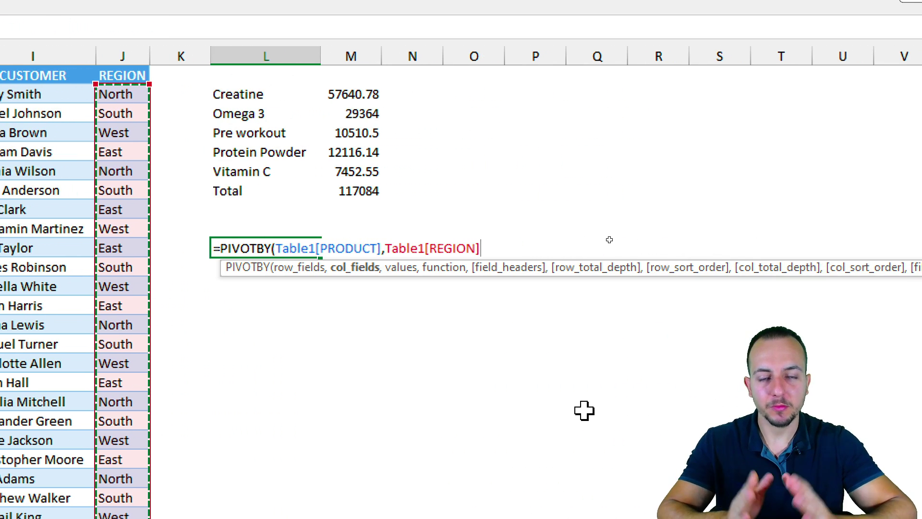
type(",")
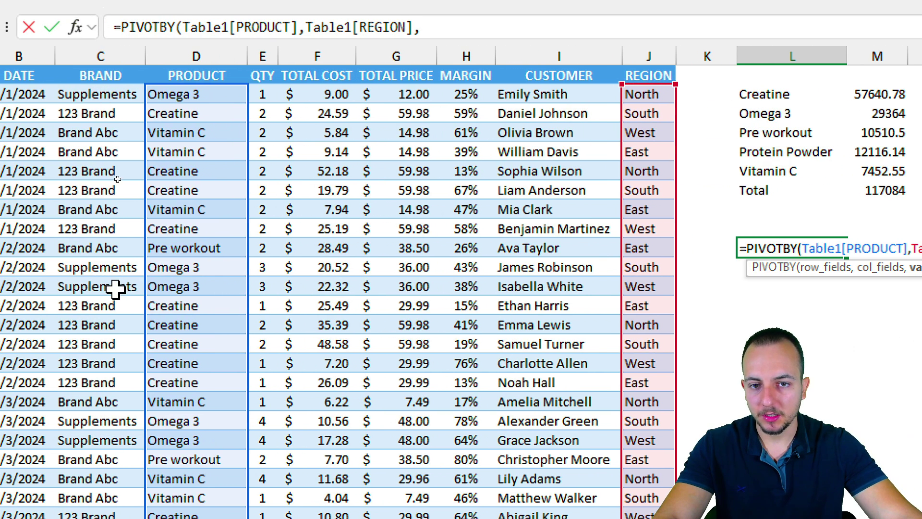
left_click(89, 230)
key("ctrl+space")
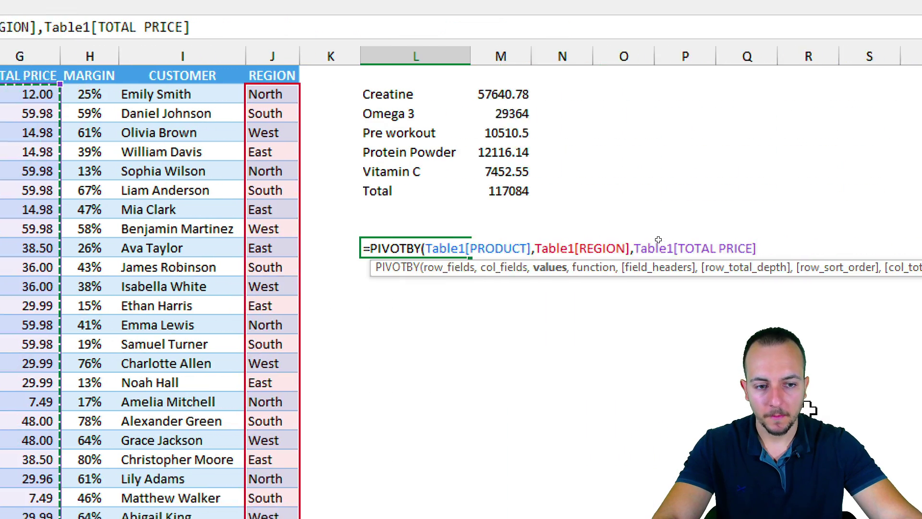
Use SUM as the aggregation function and enter the completed product-by-region formula
type(",")
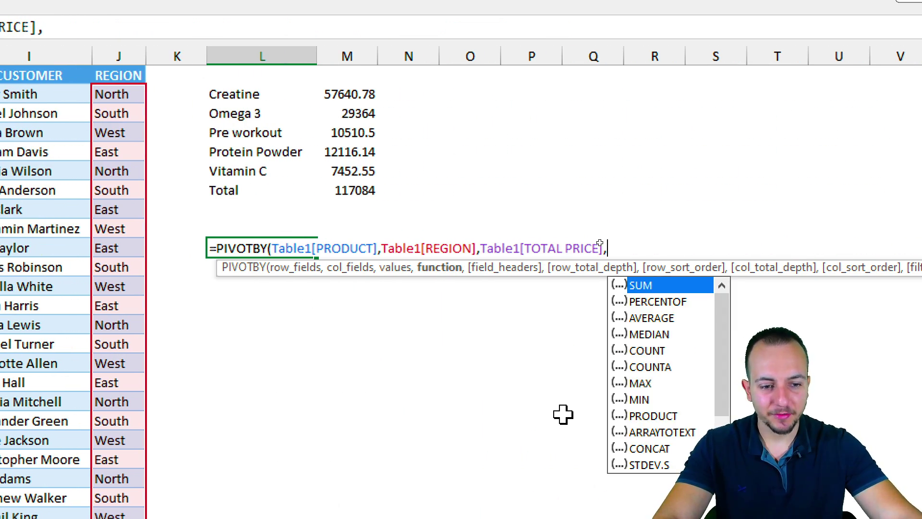
double_click(644, 286)
type(")")
key("Return")
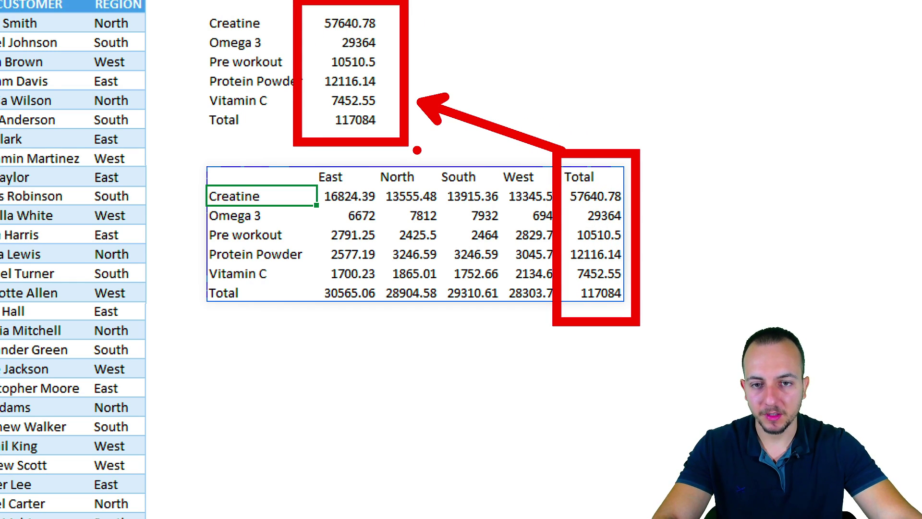
Reopen the PIVOTBY formula in L10 and extend it past SUM to the field_headers argument
key("Up")
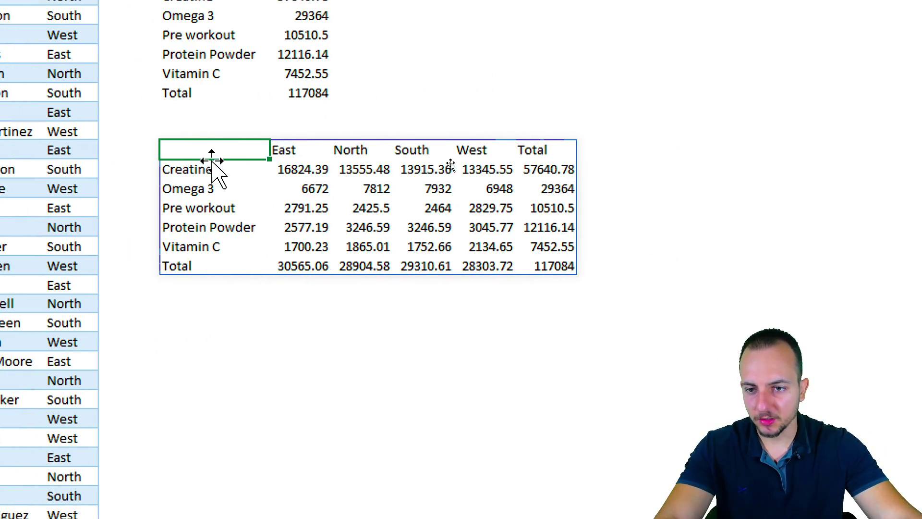
double_click(238, 150)
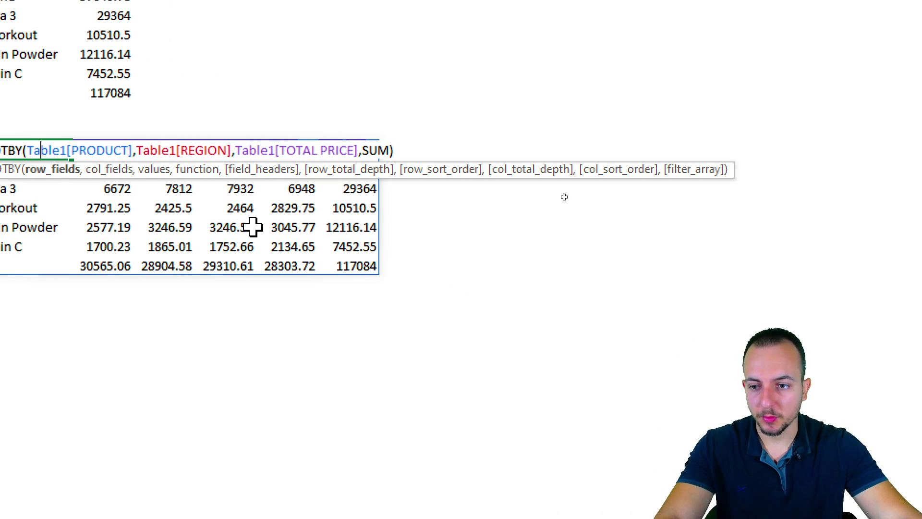
left_click(491, 151)
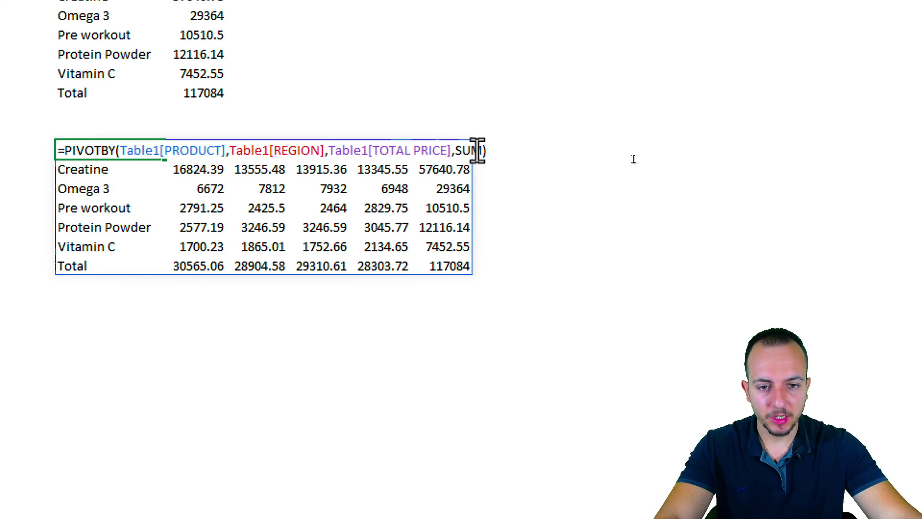
key("BackSpace")
type(",")
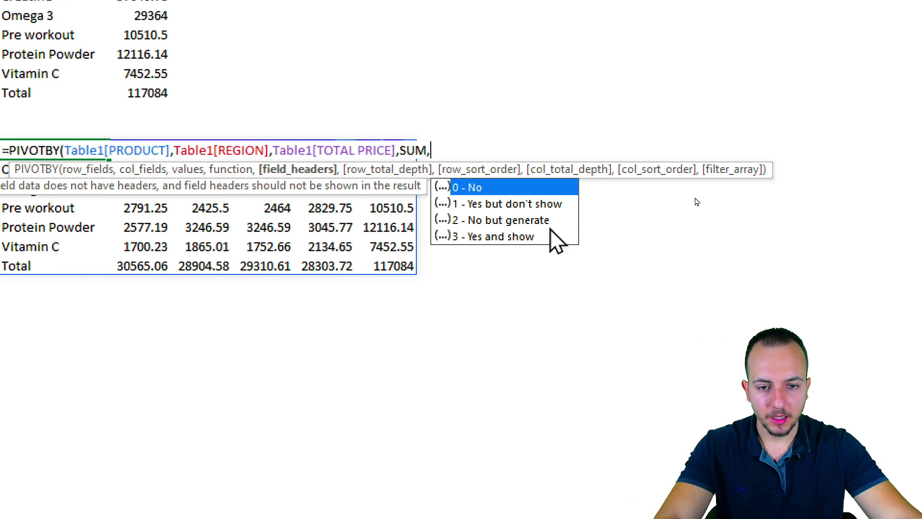
Review the field_headers options, from 0 - No to 3 - Yes and show, without choosing one
left_click(512, 204)
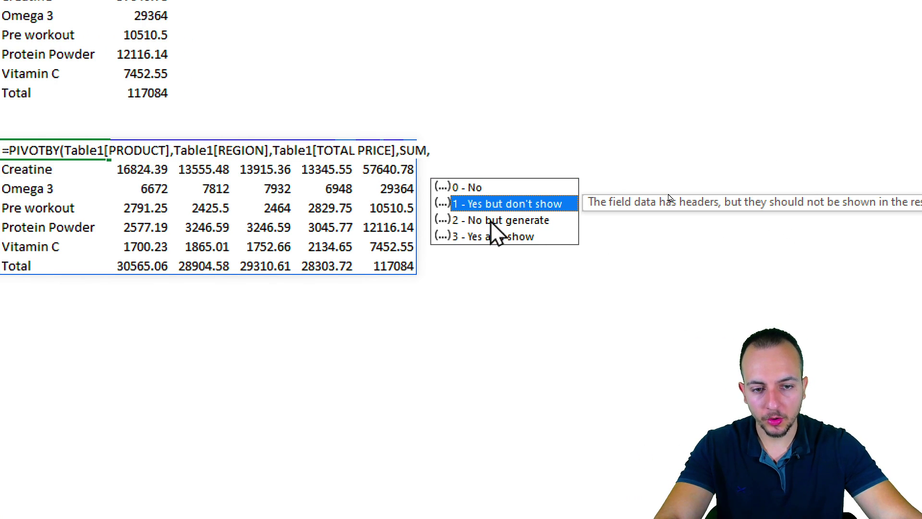
left_click(480, 220)
left_click(480, 237)
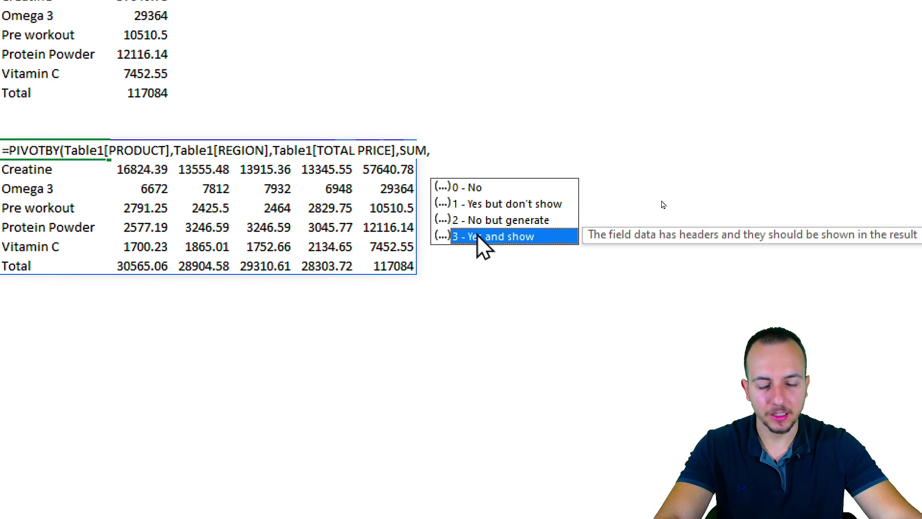
left_click(485, 189)
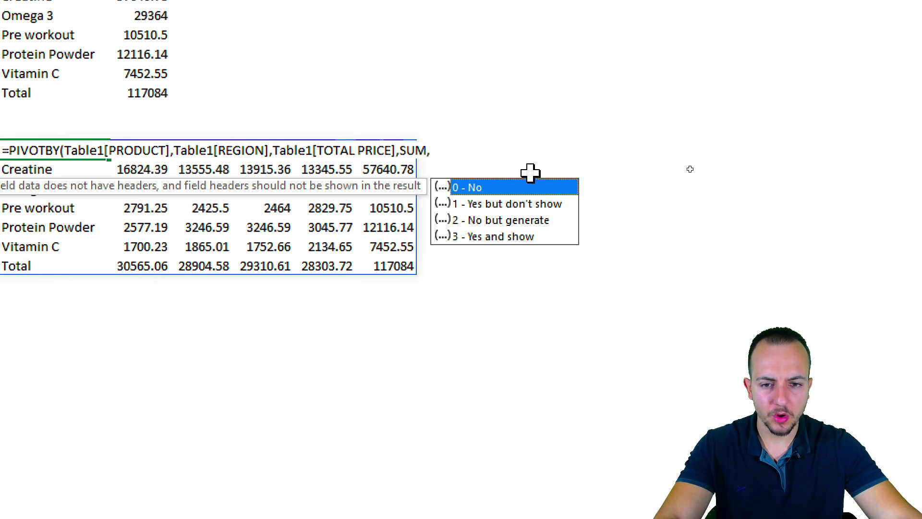
key("Escape")
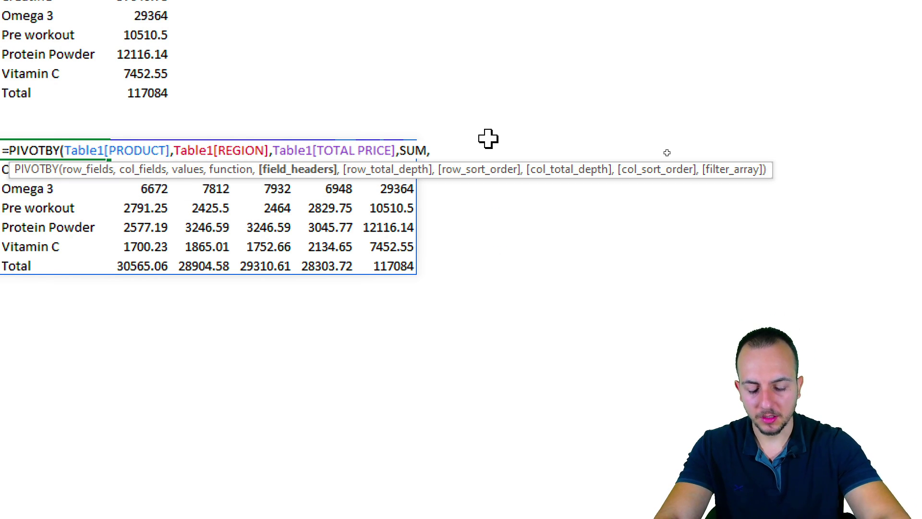
Leave the field_headers and row_total_depth arguments empty and continue to row_sort_order
type(",")
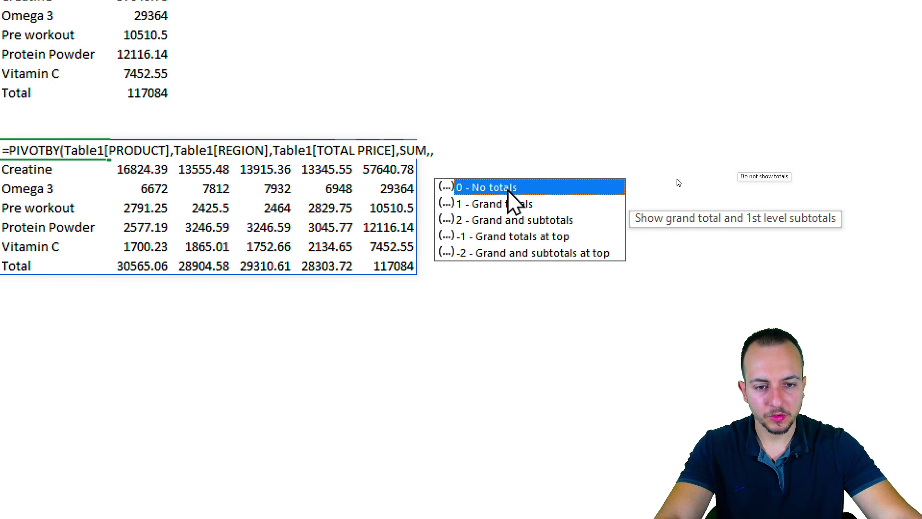
left_click(481, 240)
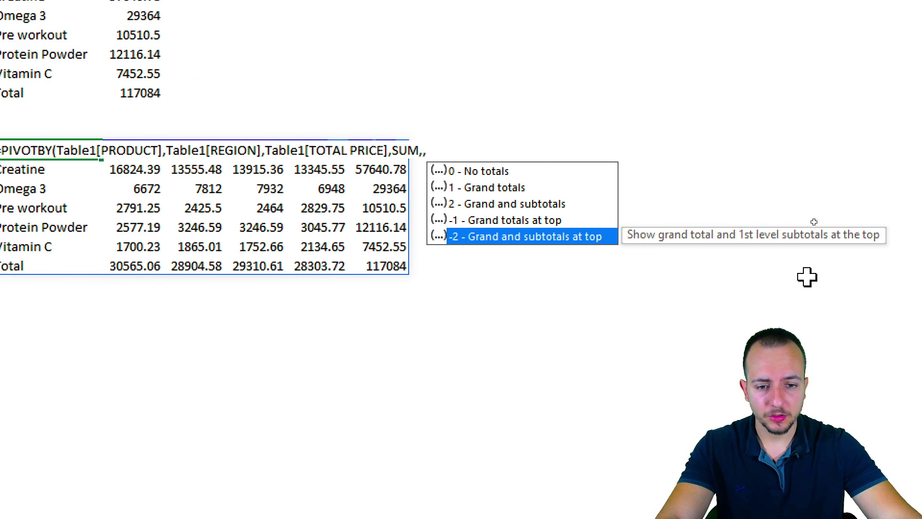
key("Escape")
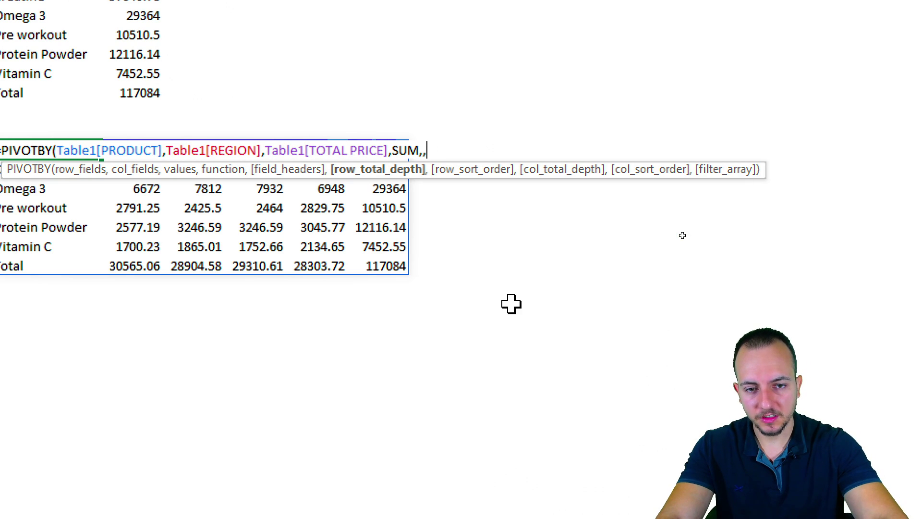
type(",")
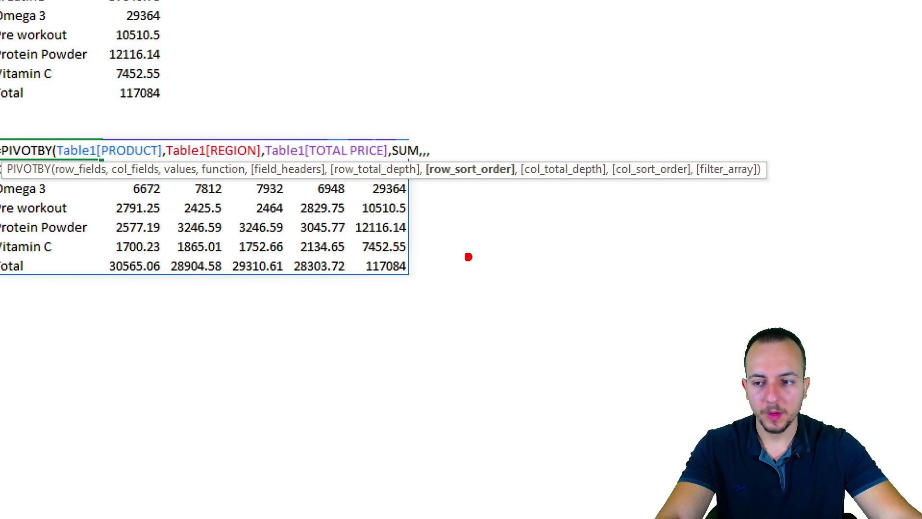
left_click_drag(120, 404, 182, 403)
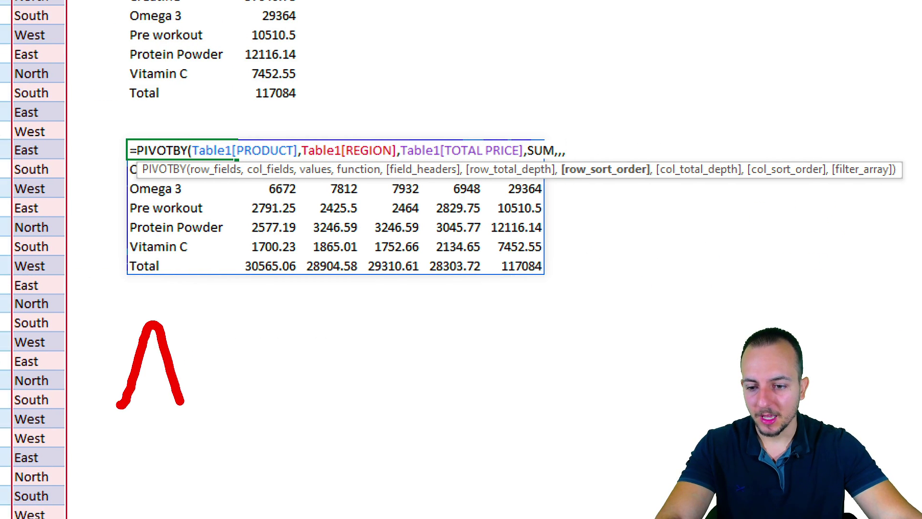
left_click_drag(142, 367, 176, 367)
left_click_drag(265, 331, 329, 407)
left_click_drag(281, 374, 360, 373)
mouse_move(131, 435)
left_mouse_down()
mouse_move(123, 488)
mouse_move(175, 491)
left_mouse_up()
left_click_drag(111, 452, 203, 462)
mouse_move(298, 492)
left_mouse_down()
mouse_move(331, 504)
mouse_move(346, 470)
left_mouse_up()
key("ctrl+z")
key("ctrl+z")
key("ctrl+z")
key("ctrl+z")
key("ctrl+z")
key("ctrl+z")
key("ctrl+z")
key("ctrl+z")
key("ctrl+z")
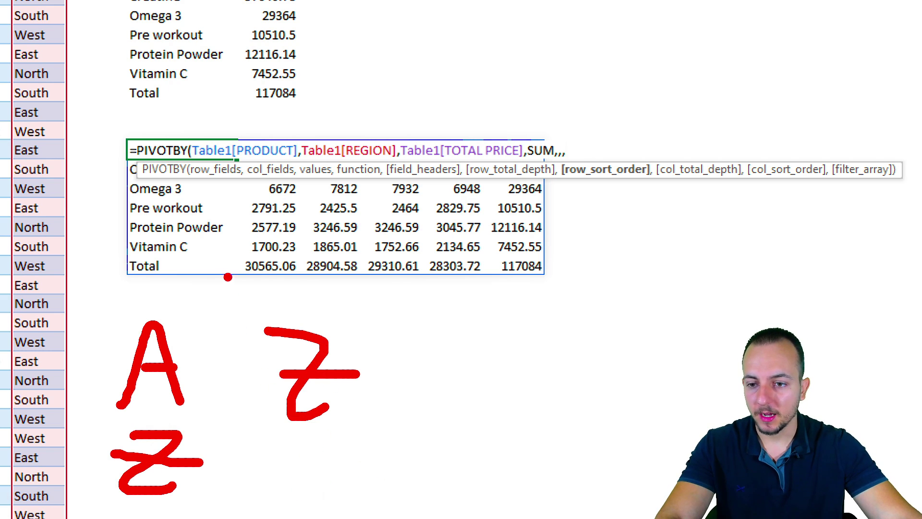
mouse_move(112, 155)
left_mouse_down()
mouse_move(235, 250)
mouse_move(315, 372)
left_mouse_up()
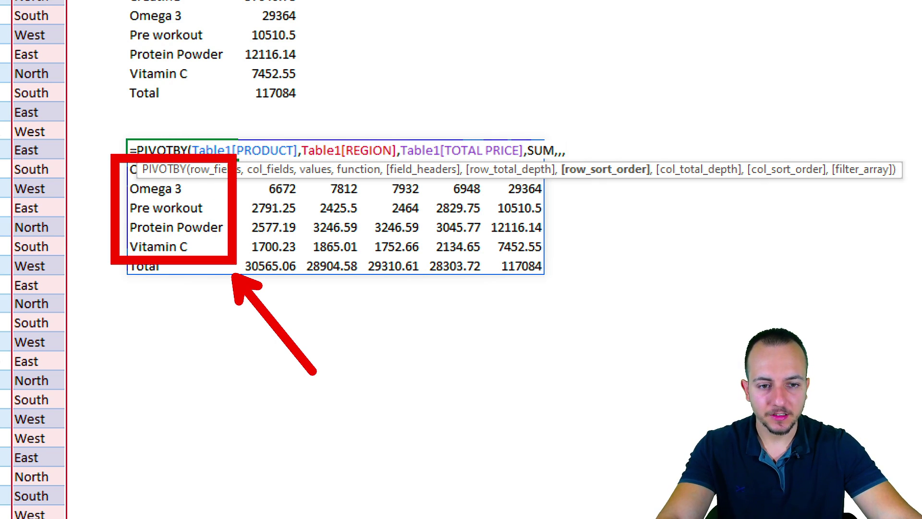
Set the row_sort_order argument to -1 to sort the products in descending order
key("Escape")
type("1")
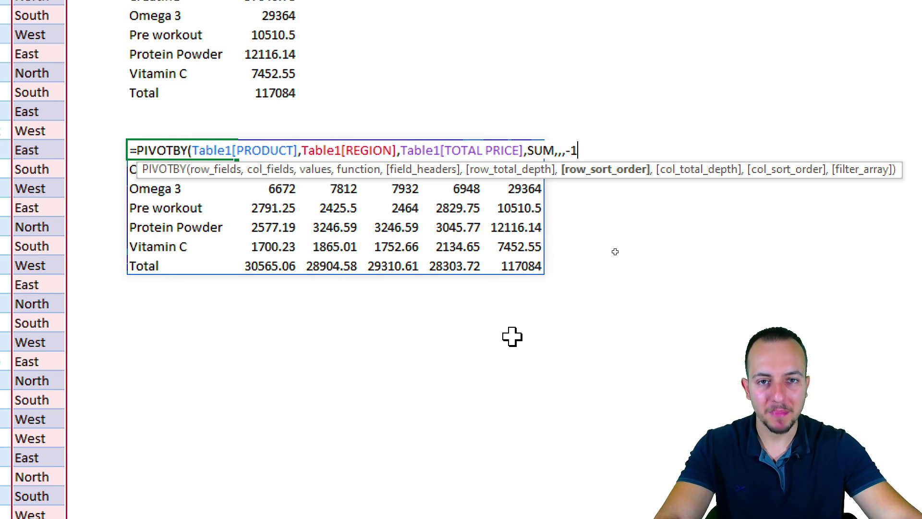
Leave col_total_depth empty, set col_sort_order to -1 to sort the regions in descending order, and complete the PIVOTBY formula
type(",")
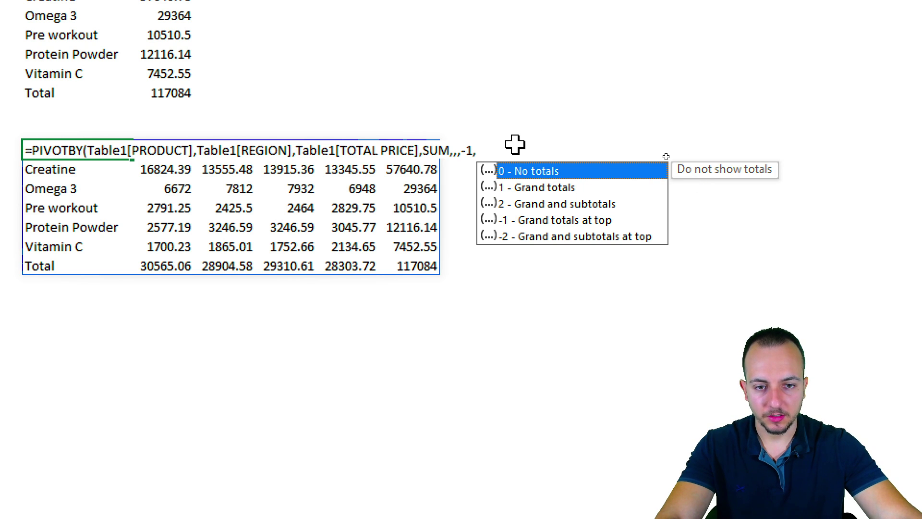
key("Escape")
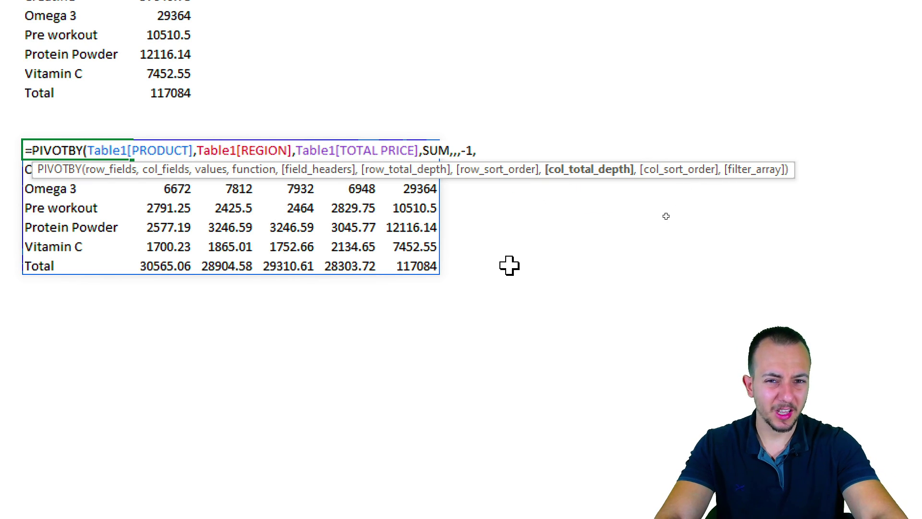
type(",")
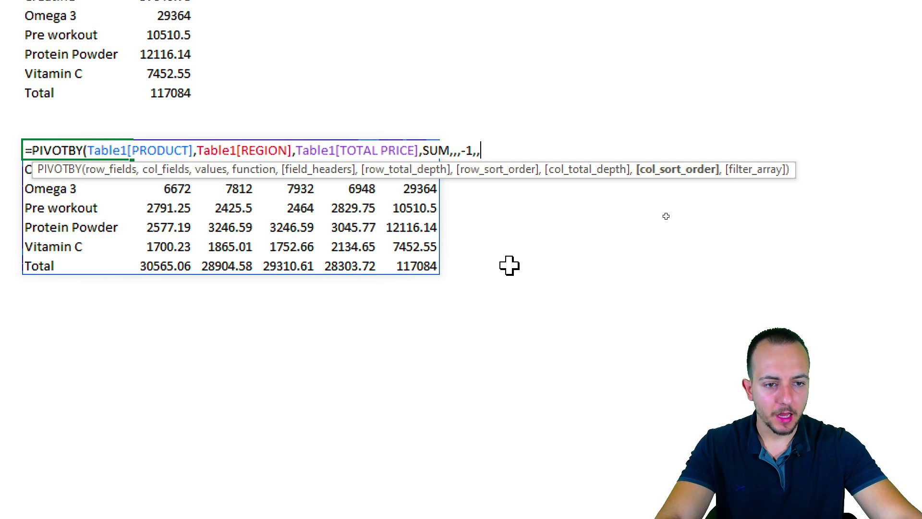
left_click(675, 166)
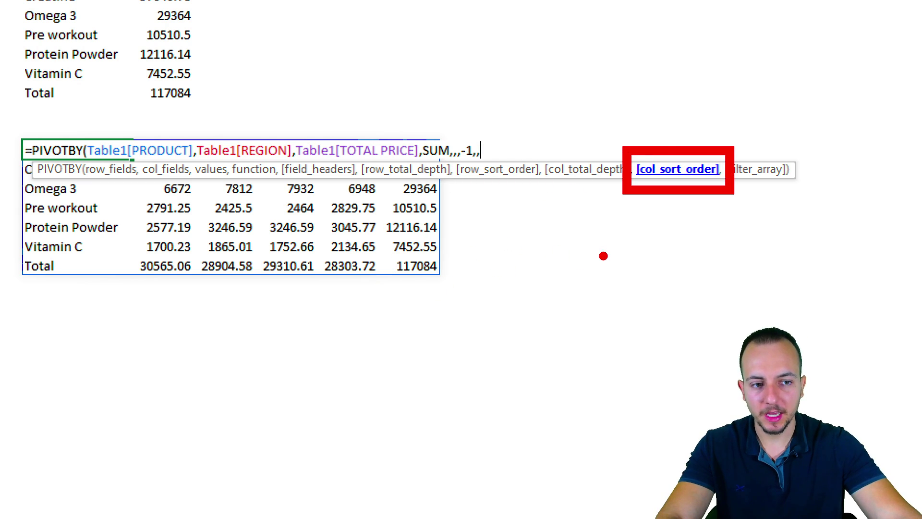
type("-1")
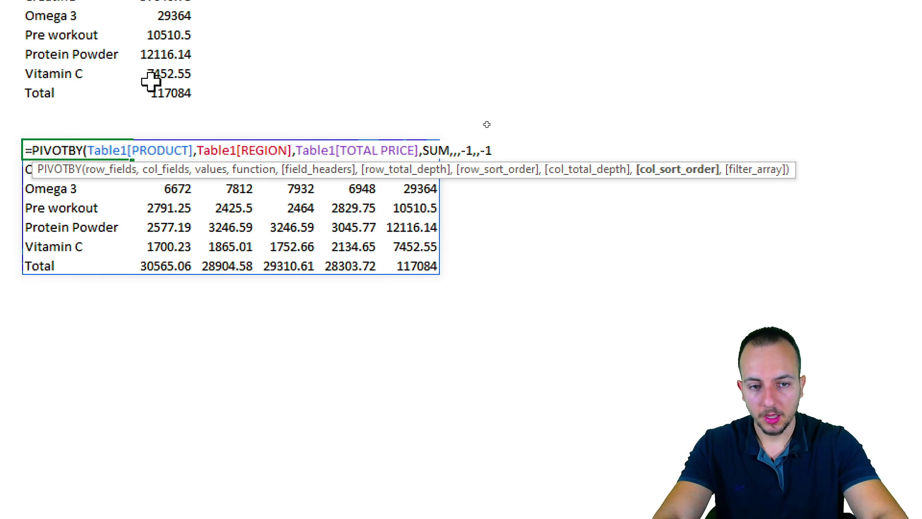
type(",")
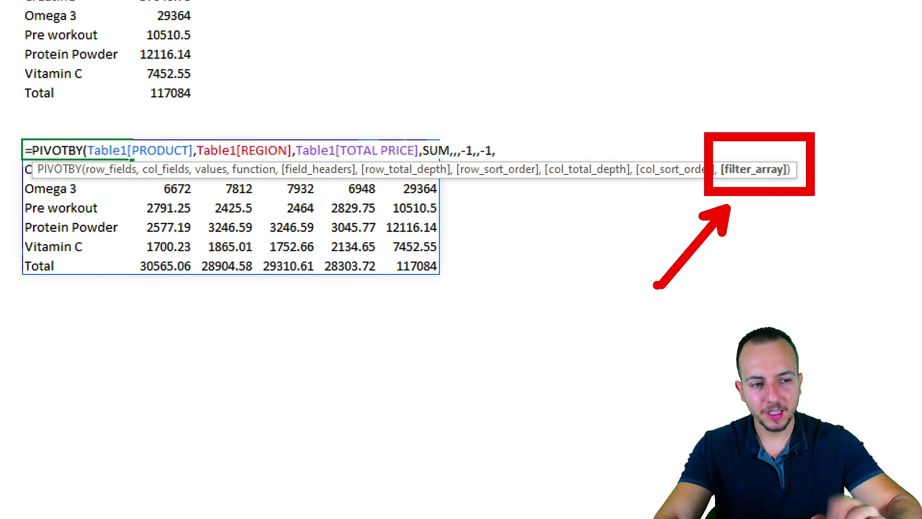
key("BackSpace")
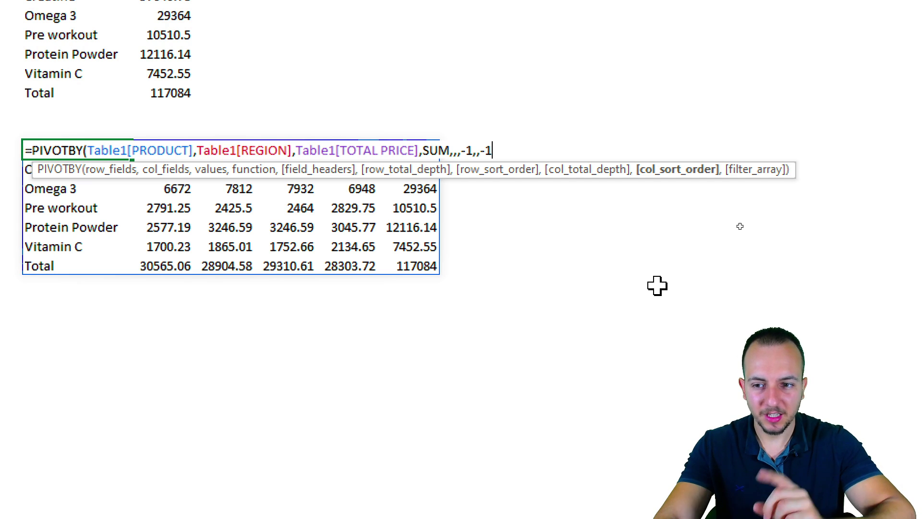
type(")")
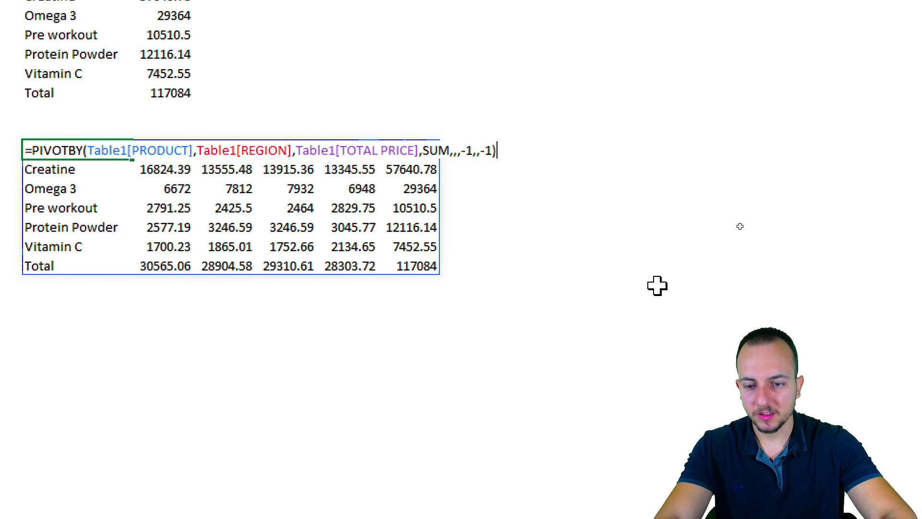
key("Return")
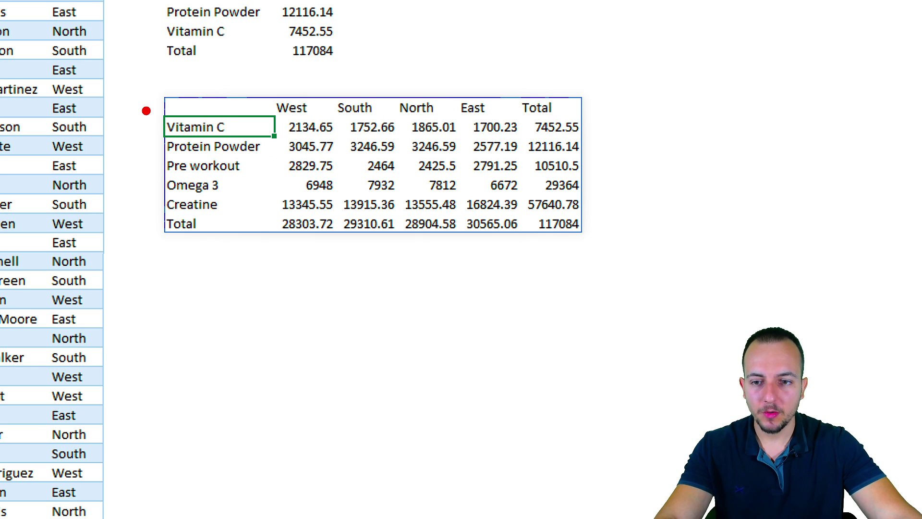
Examine the product and region order in the lower summary and the total row in the upper summary
mouse_move(146, 111)
left_mouse_down()
mouse_move(267, 204)
mouse_move(272, 220)
left_mouse_up()
left_click_drag(162, 232, 118, 312)
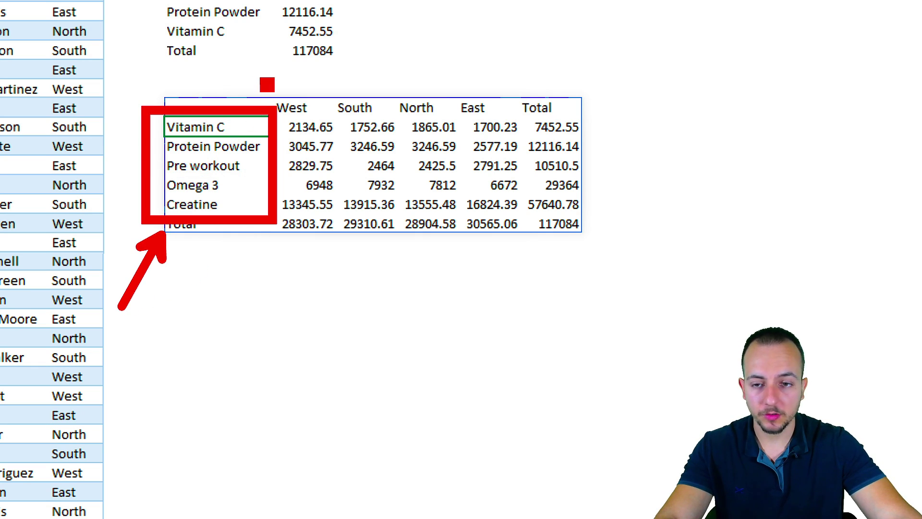
mouse_move(267, 84)
left_mouse_down()
mouse_move(557, 122)
mouse_move(713, 81)
left_mouse_up()
key("Escape")
left_click(220, 262)
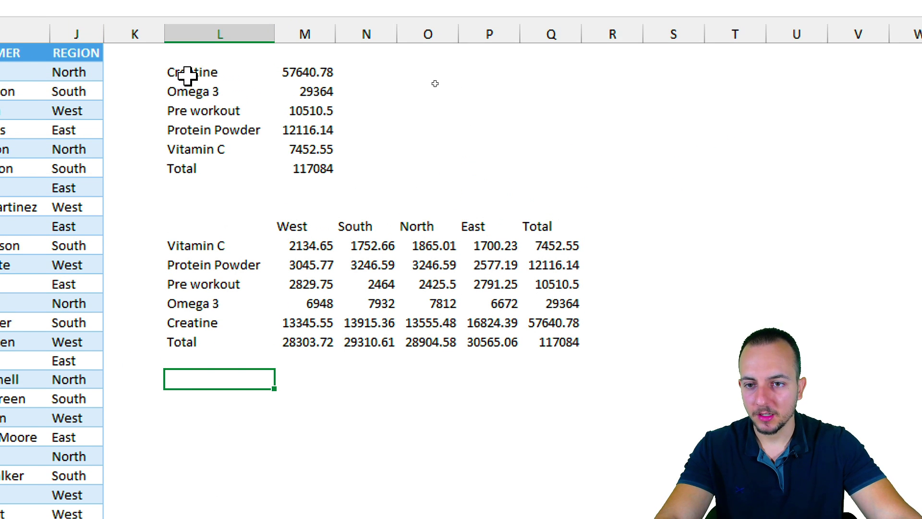
mouse_move(187, 75)
left_mouse_down()
mouse_move(241, 82)
mouse_move(292, 132)
mouse_move(298, 168)
mouse_move(418, 153)
left_mouse_up()
left_click(228, 172)
key("ctrl+2")
key("Escape")
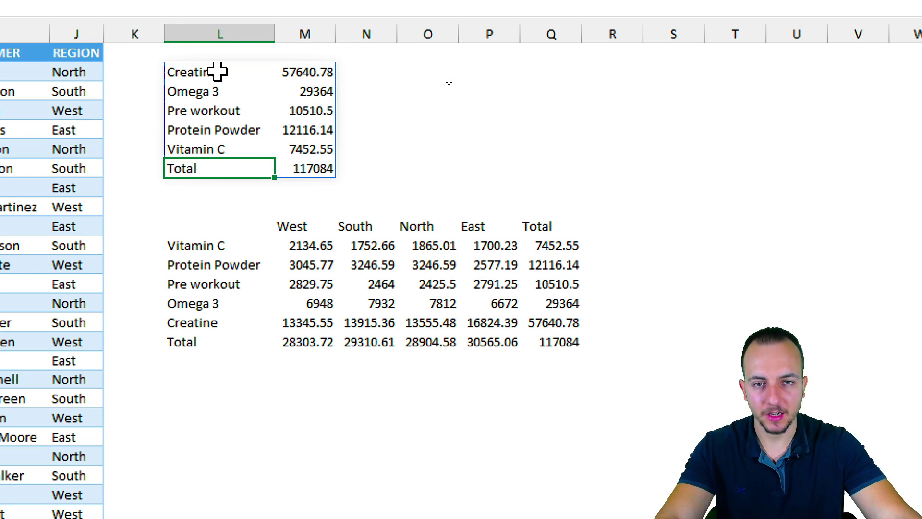
Extend the PIVOTBY formula in L2 with an empty field_headers argument and row_total_depth set to 0 - No totals
left_click(217, 71)
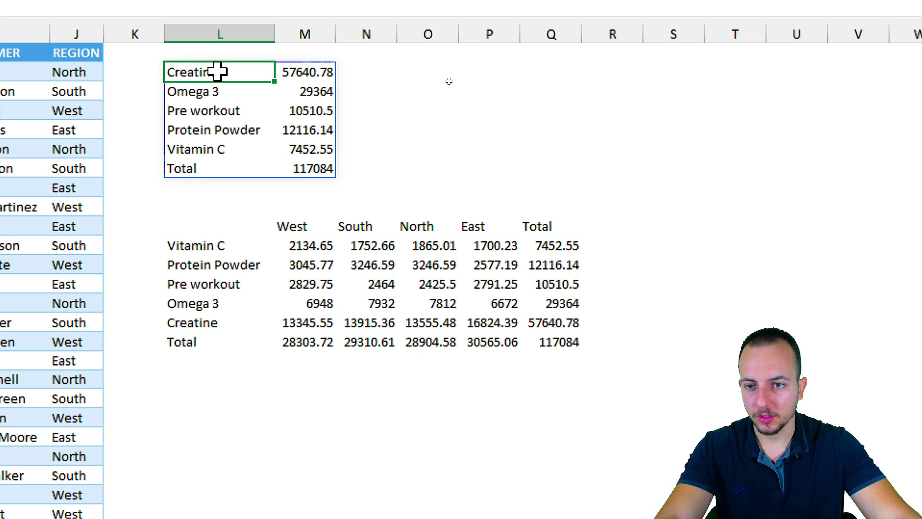
double_click(223, 70)
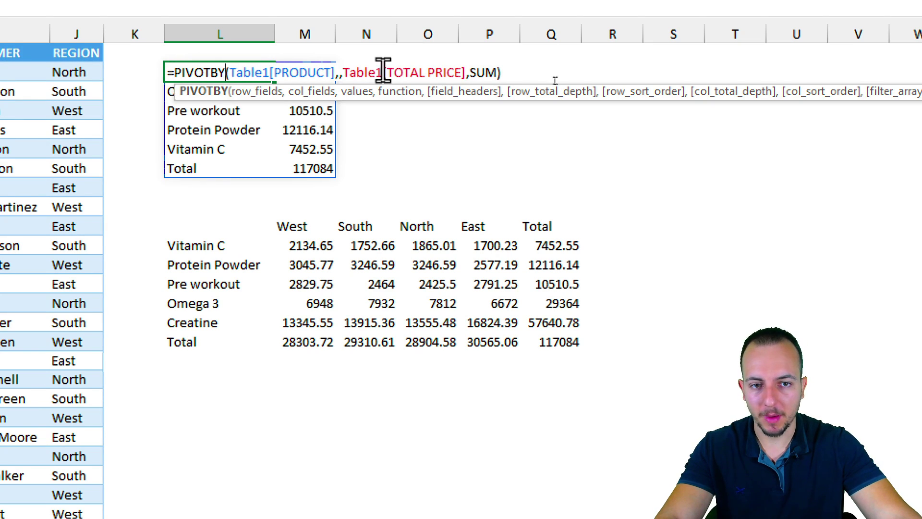
key("BackSpace")
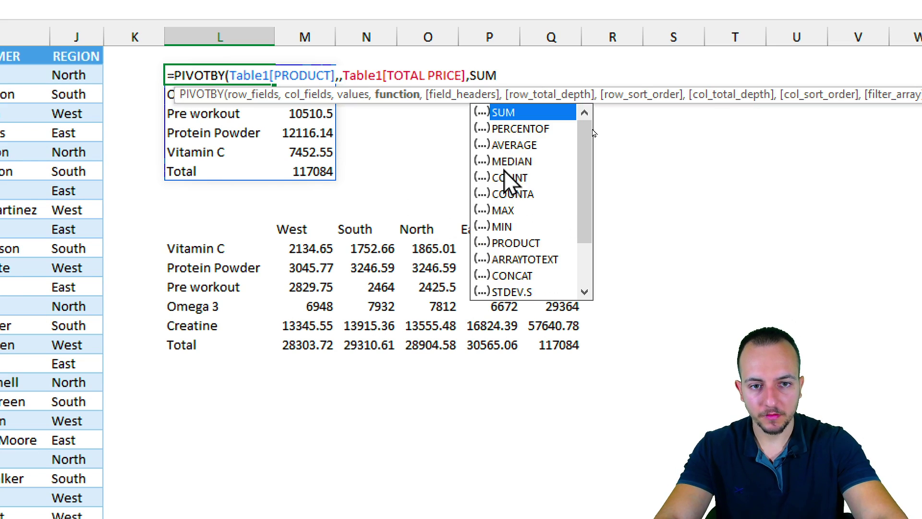
type(",")
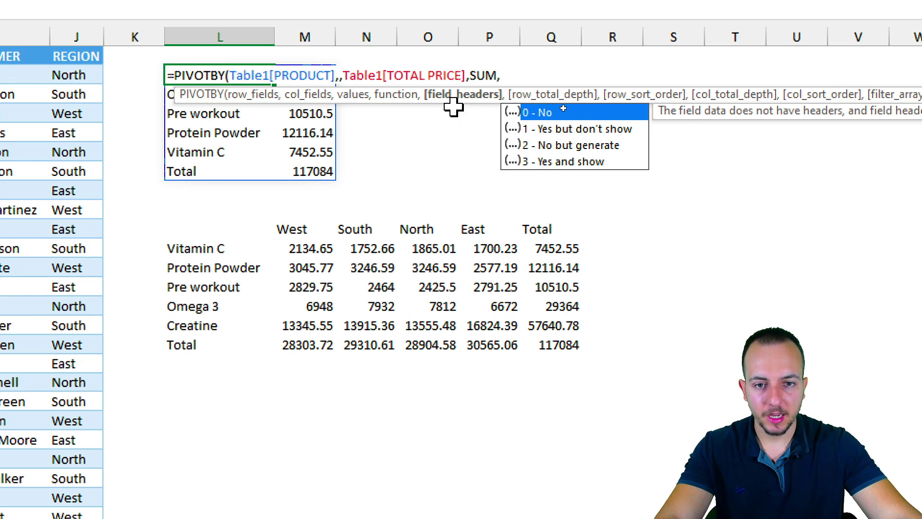
type(",")
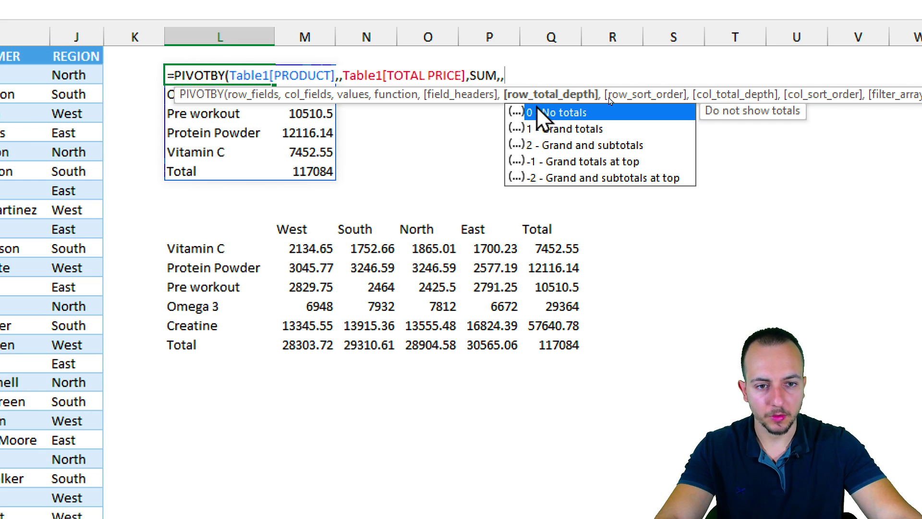
double_click(549, 115)
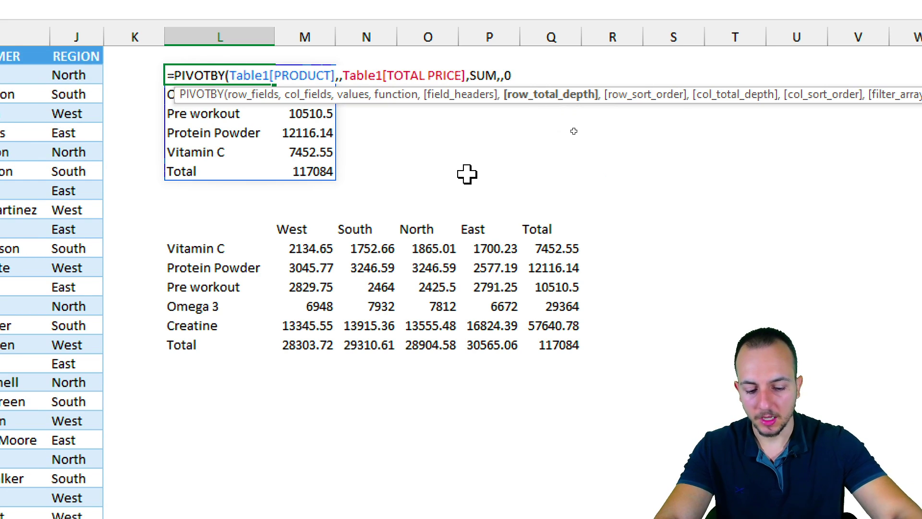
type(")")
key("Return")
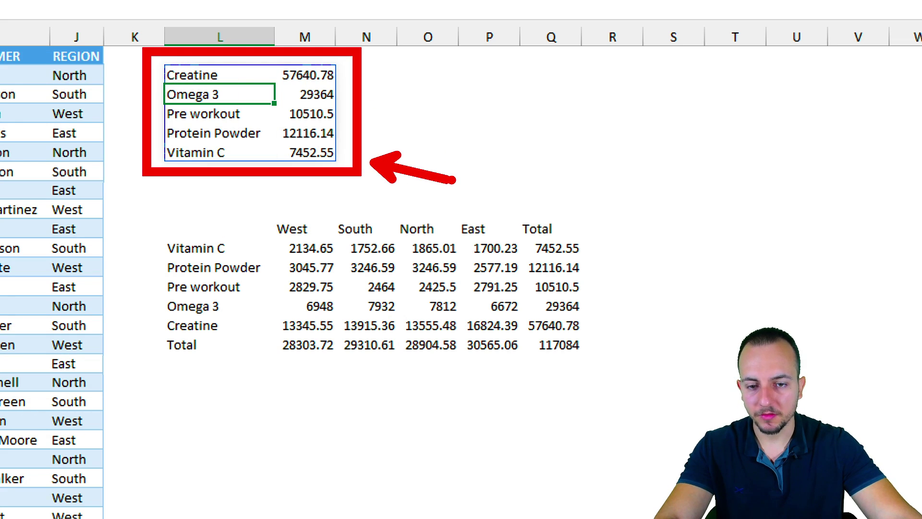
Insert a clustered column chart from the product totals in L2:M6
mouse_move(212, 76)
left_mouse_down()
mouse_move(253, 105)
mouse_move(290, 153)
left_mouse_up()
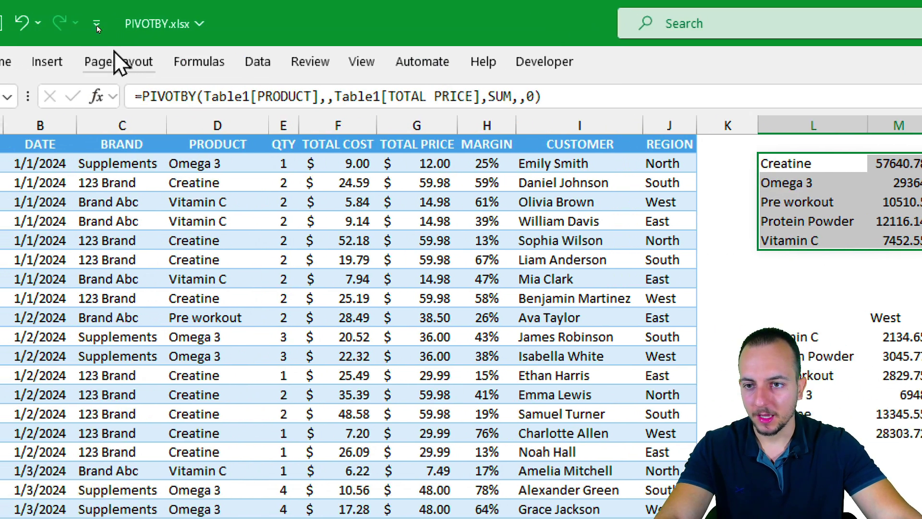
left_click(119, 67)
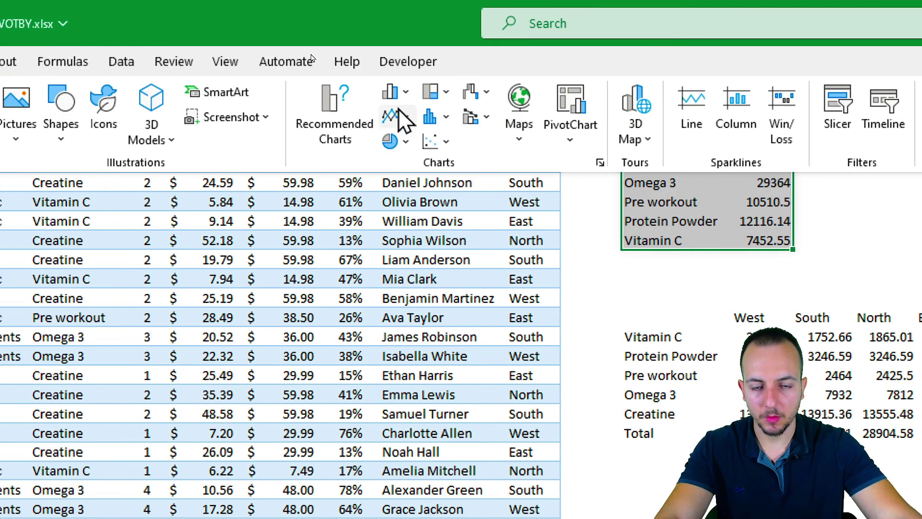
left_click(390, 93)
left_click(402, 146)
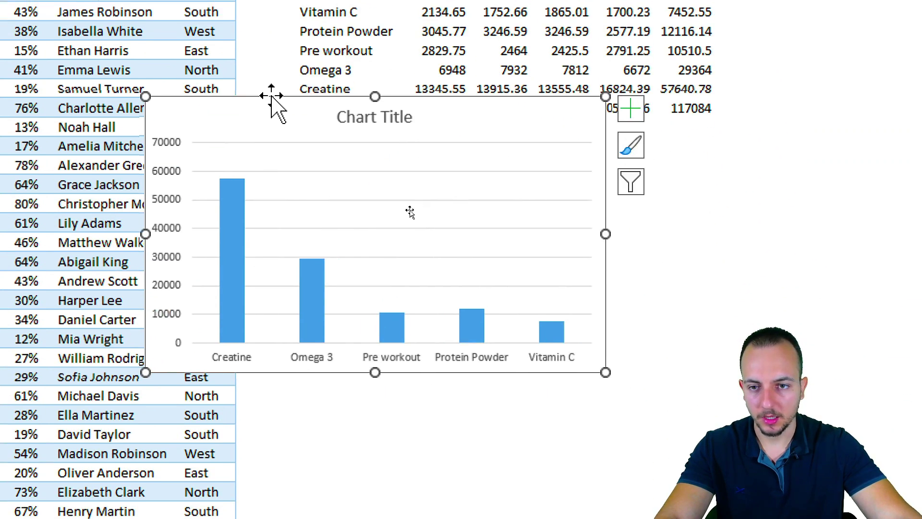
Move the column chart below the product-by-region summary and deselect it
left_click_drag(276, 160, 418, 241)
left_click_drag(414, 184, 414, 184)
left_click(444, 161)
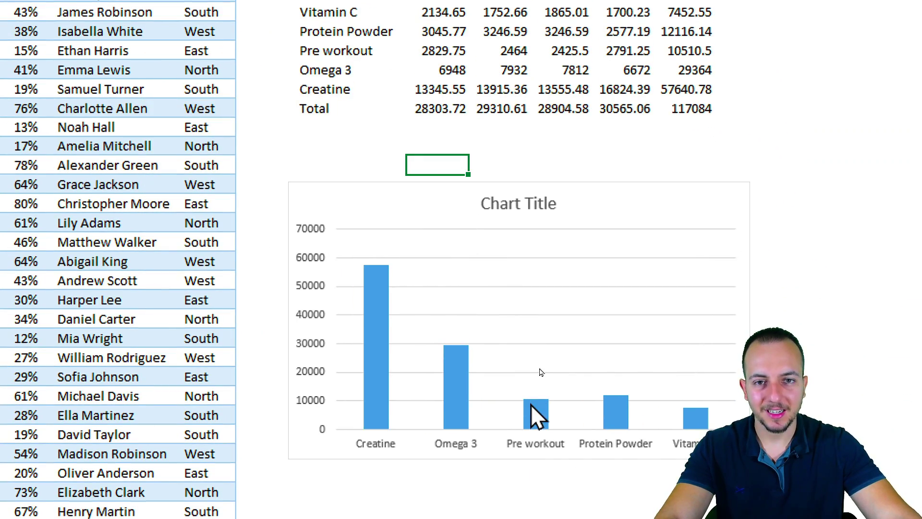
Test the summaries' link to the source table by setting the total price in G4 to 99999999, and undo the change
scroll(540, 411, "down", 1)
scroll(428, 58, "up", 3)
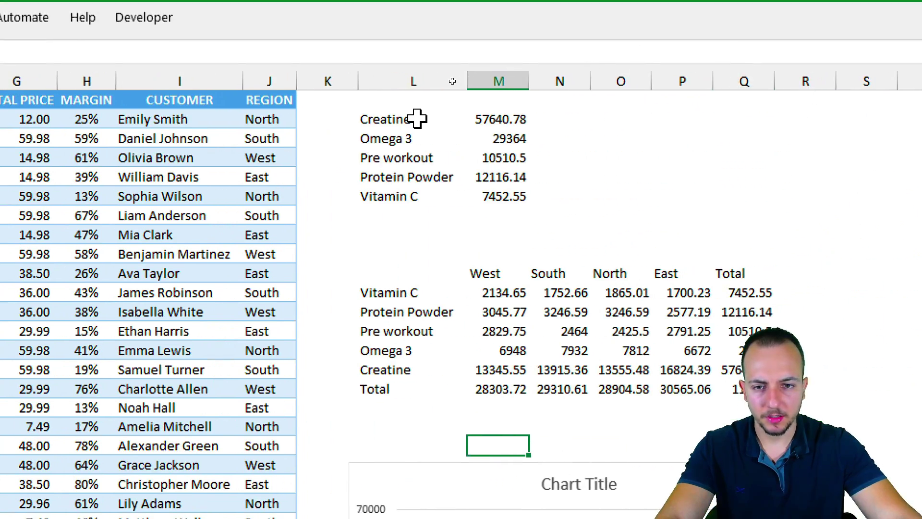
left_click(417, 118)
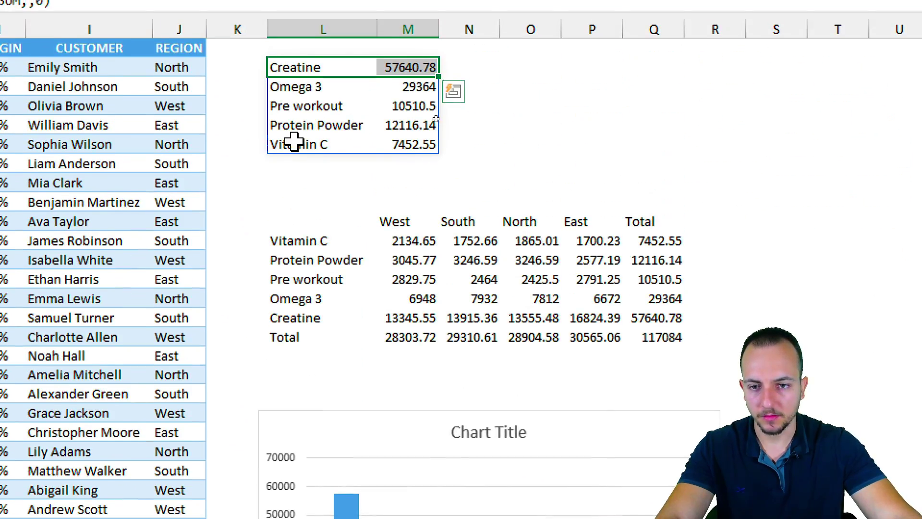
left_click(294, 144)
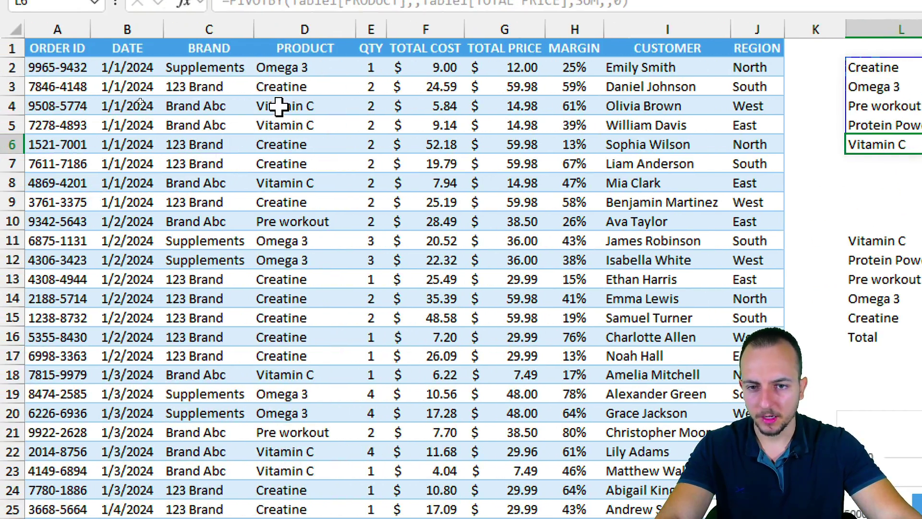
left_click(279, 106)
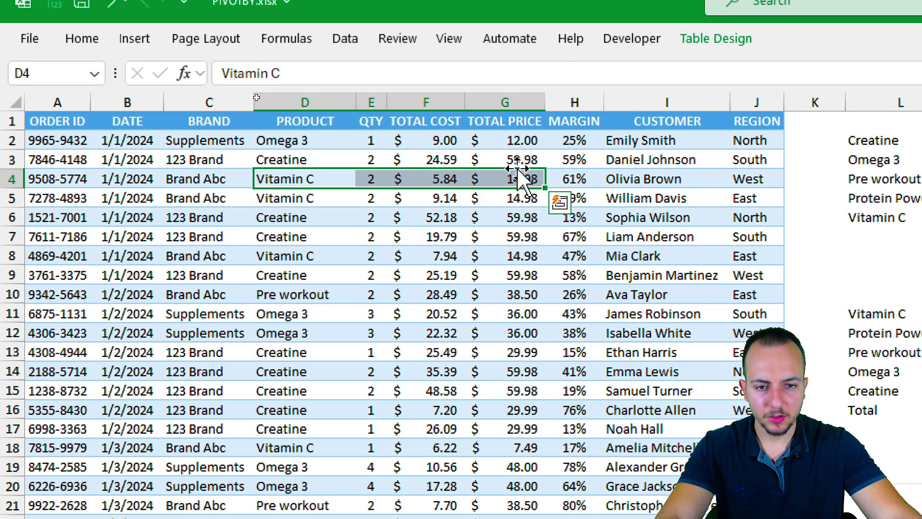
left_click(502, 112)
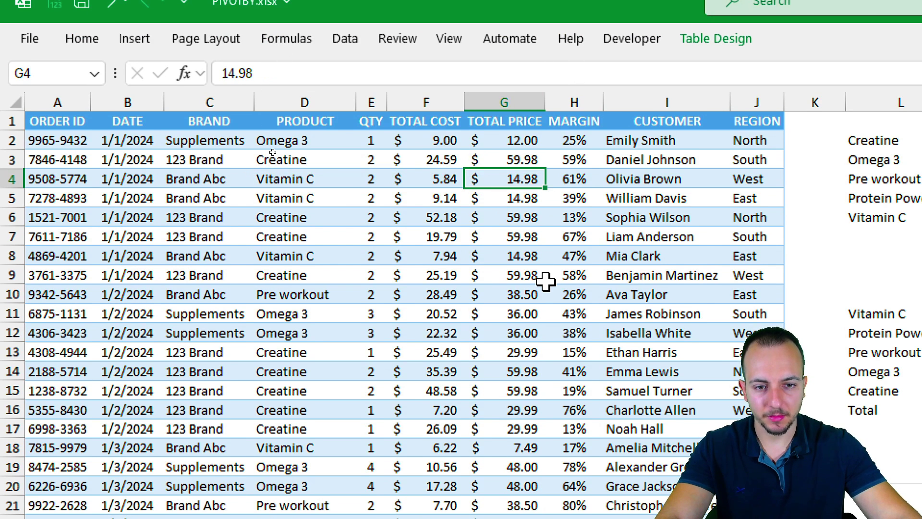
type("99999999")
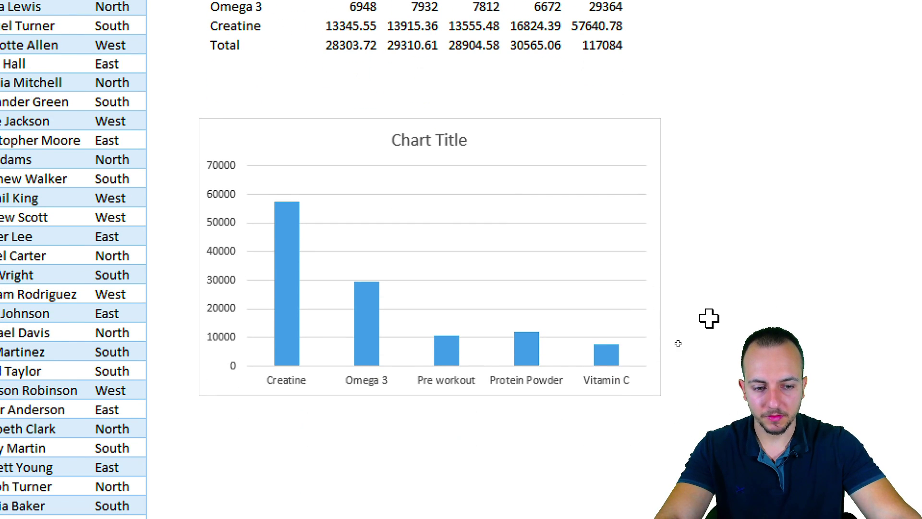
key("Return")
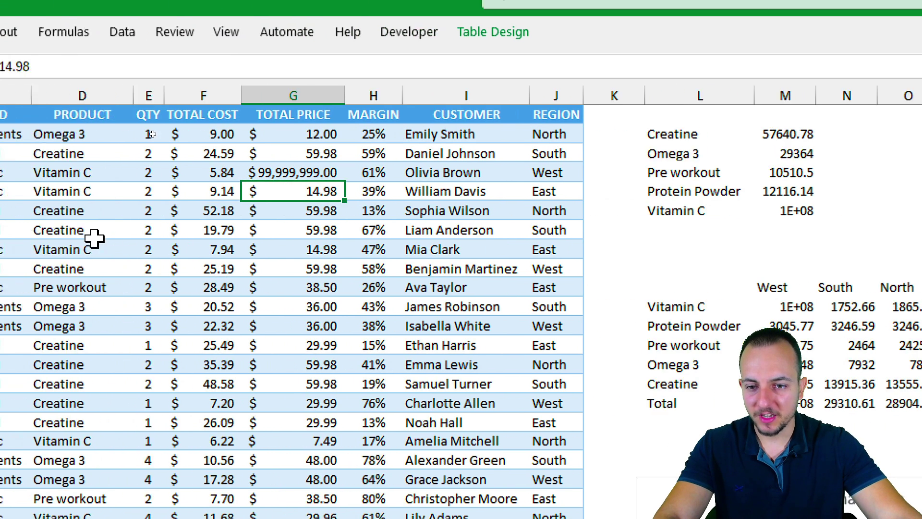
key("ctrl+z")
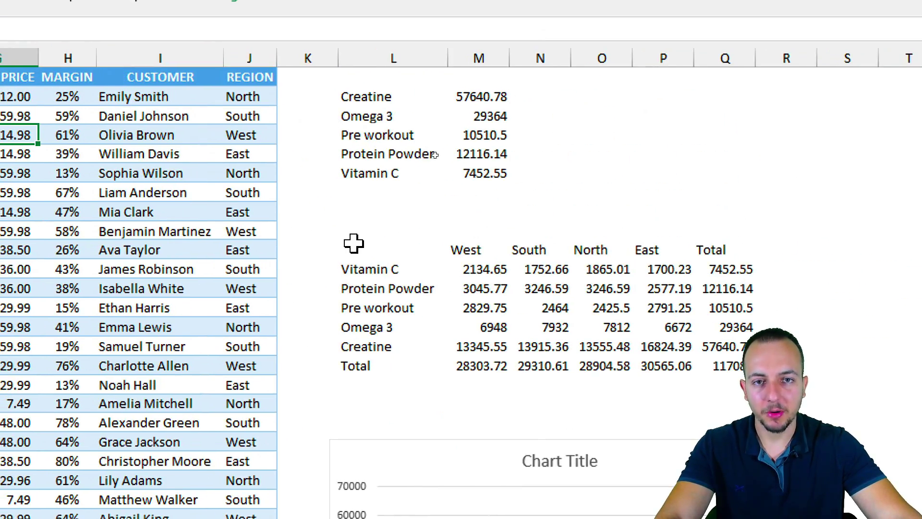
left_click_drag(381, 97, 484, 175)
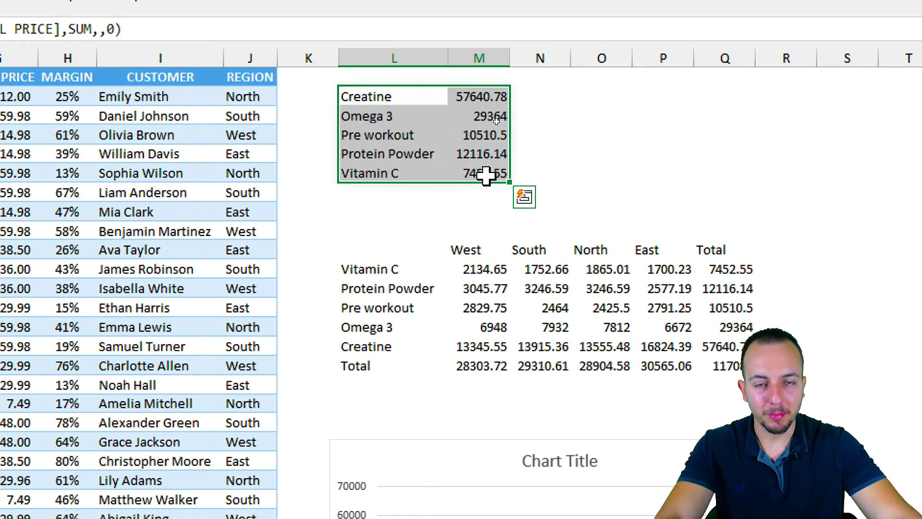
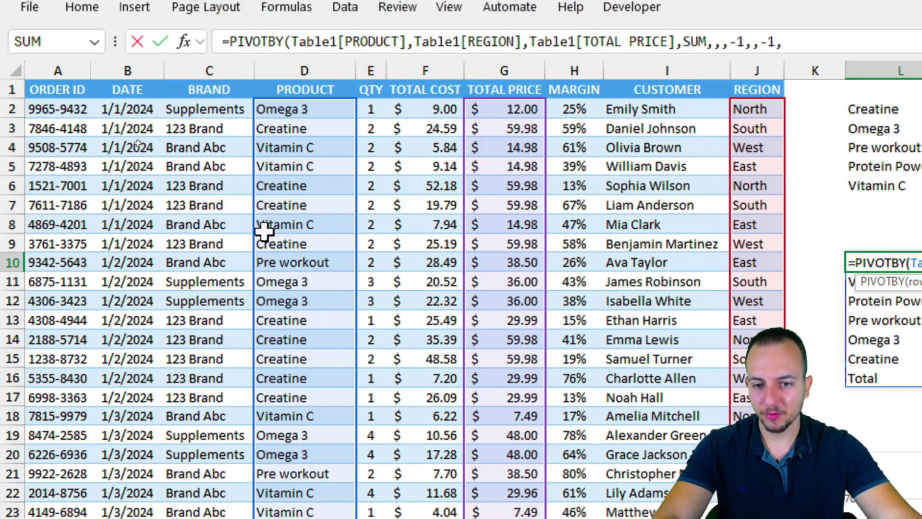
Complete the PIVOTBY formula in L10 with the filter_array condition Table1[PRODUCT]<>"Creatine" to exclude Creatine from the summary
left_click(266, 230)
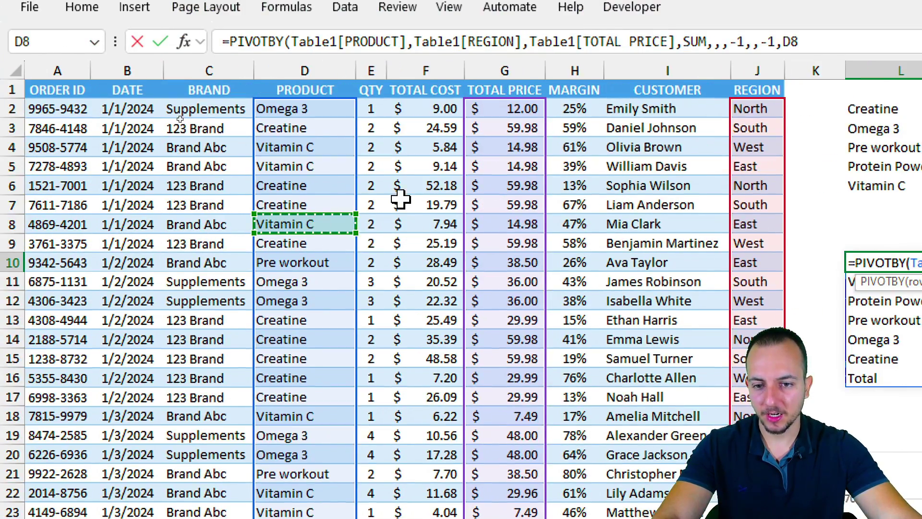
key("ctrl+space")
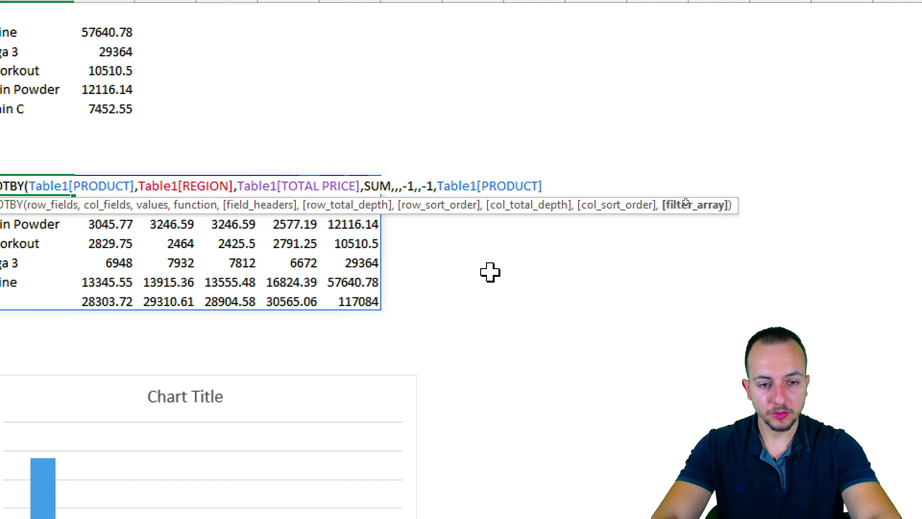
type("<>")
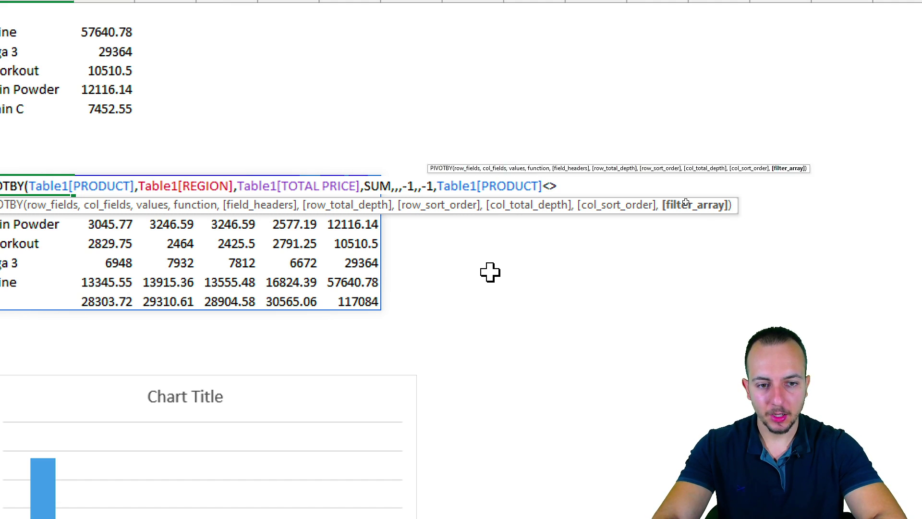
type("\"Creat")
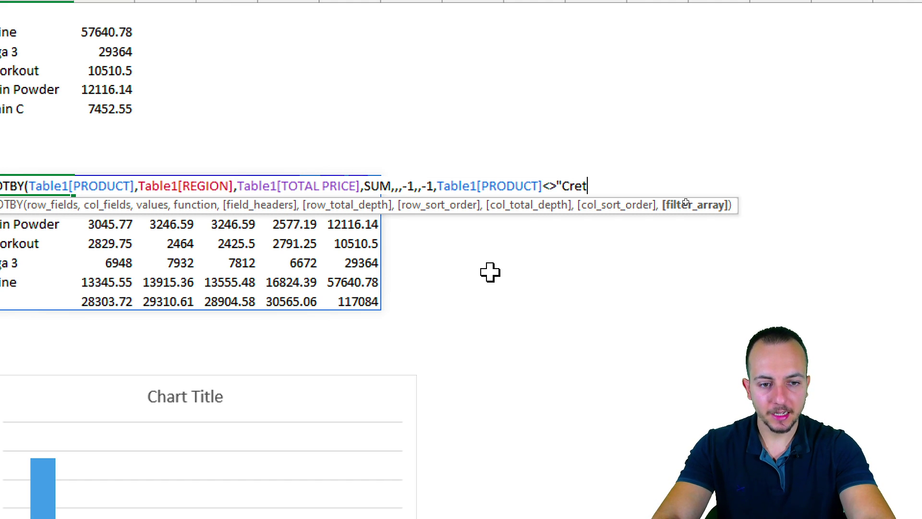
type("ine\"")
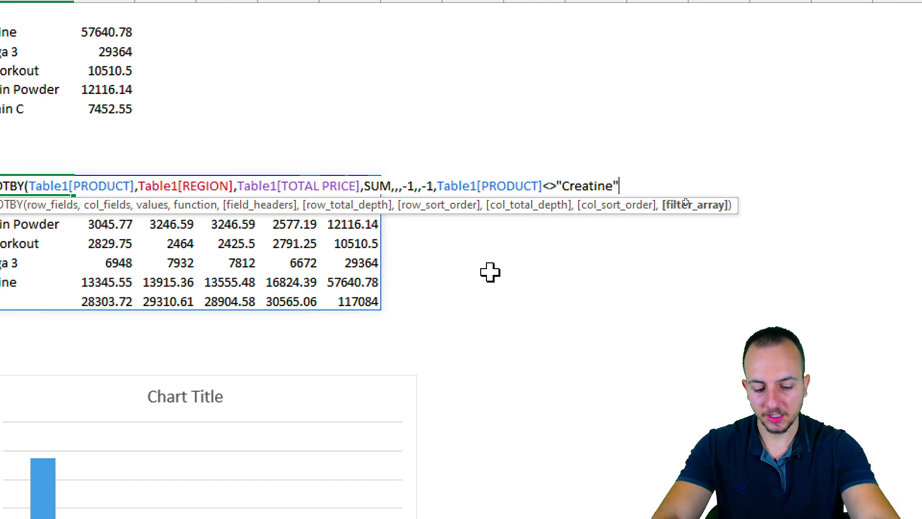
type(")")
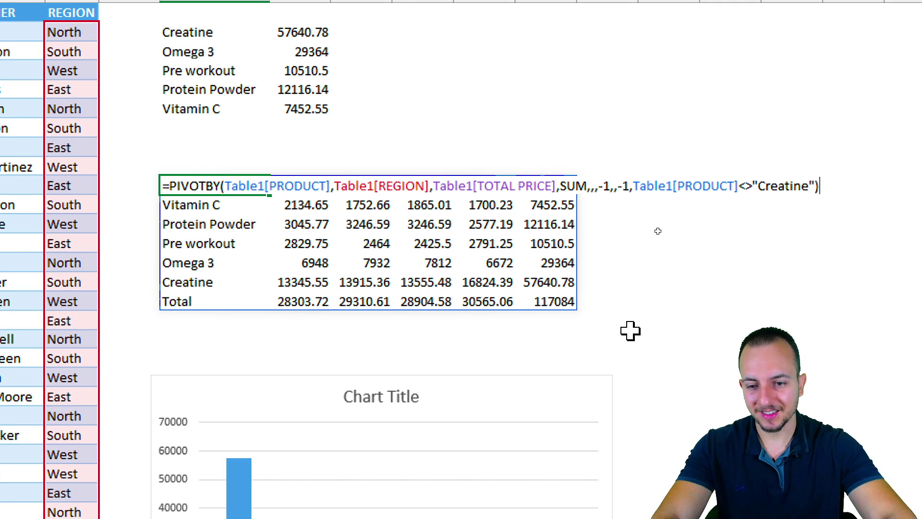
key("Return")
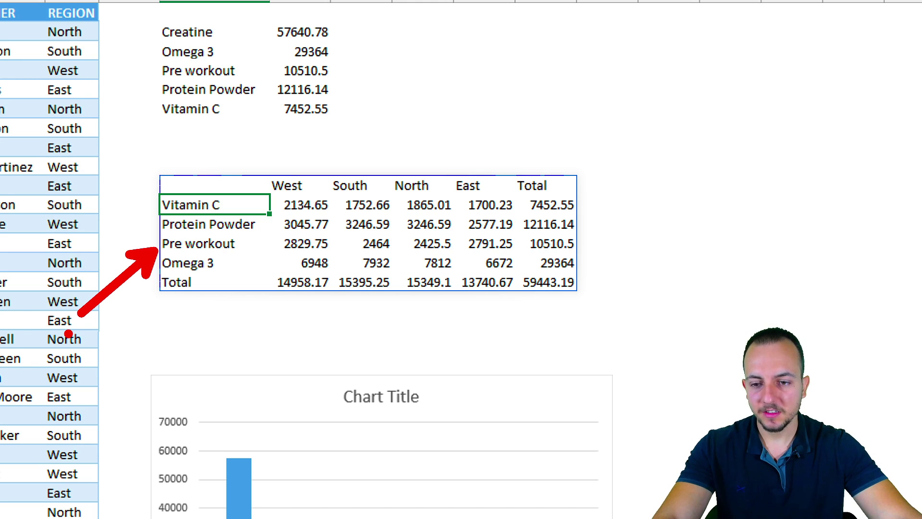
Test the PIVOTBY formula in L10 with the filter_array condition Table1[PRODUCT]="Creatine", and undo the change
double_click(219, 185)
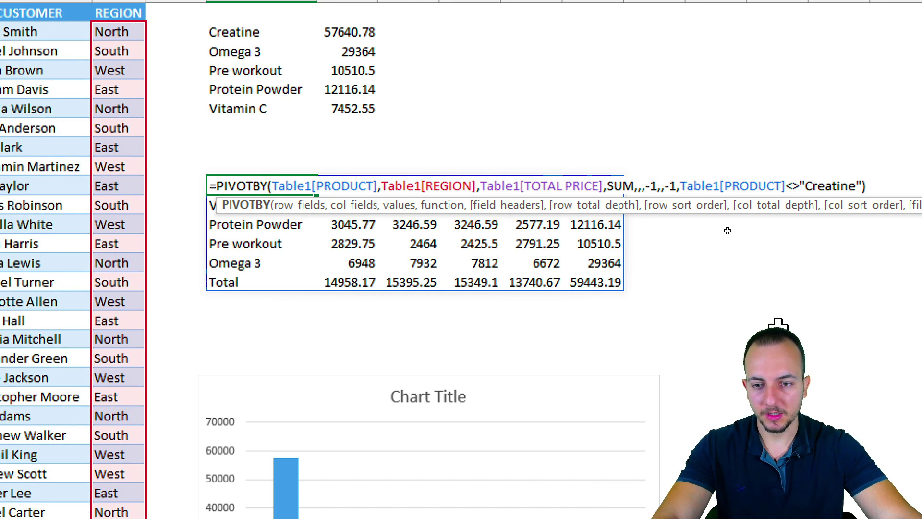
left_click(794, 186)
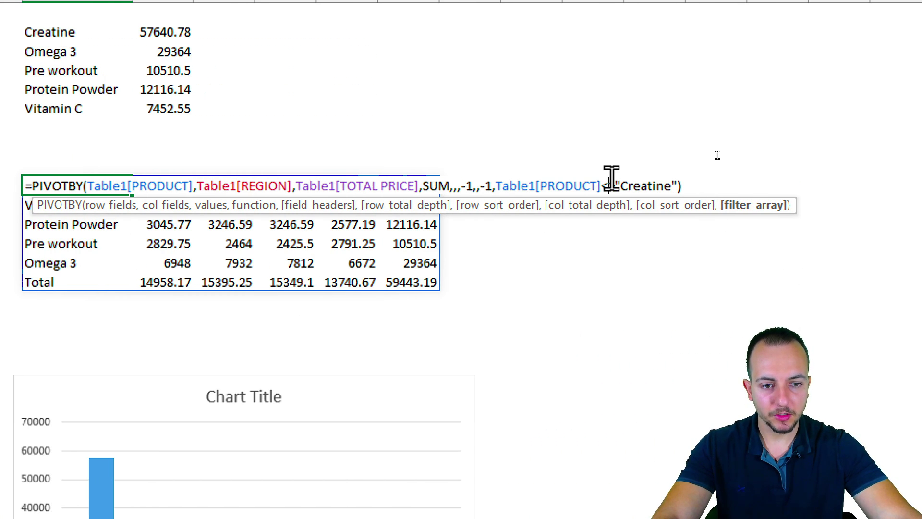
key("shift+Right")
key("shift+Right")
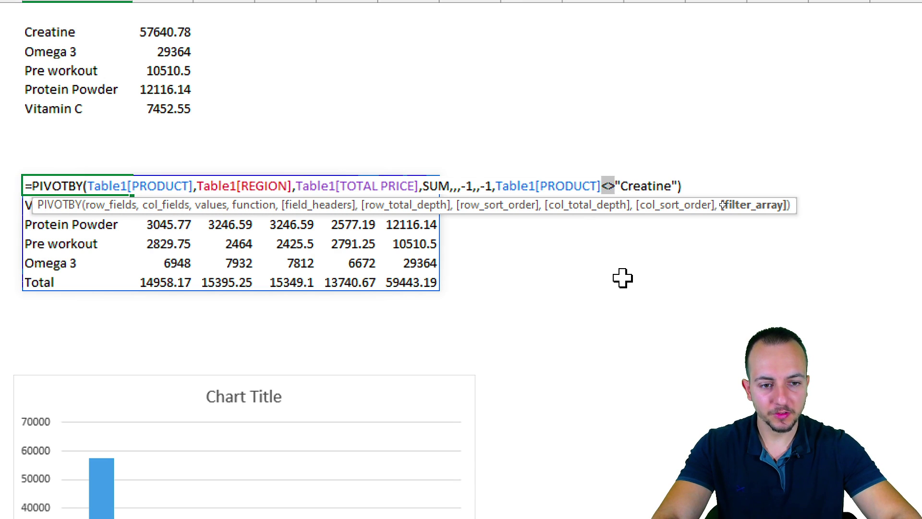
type("=")
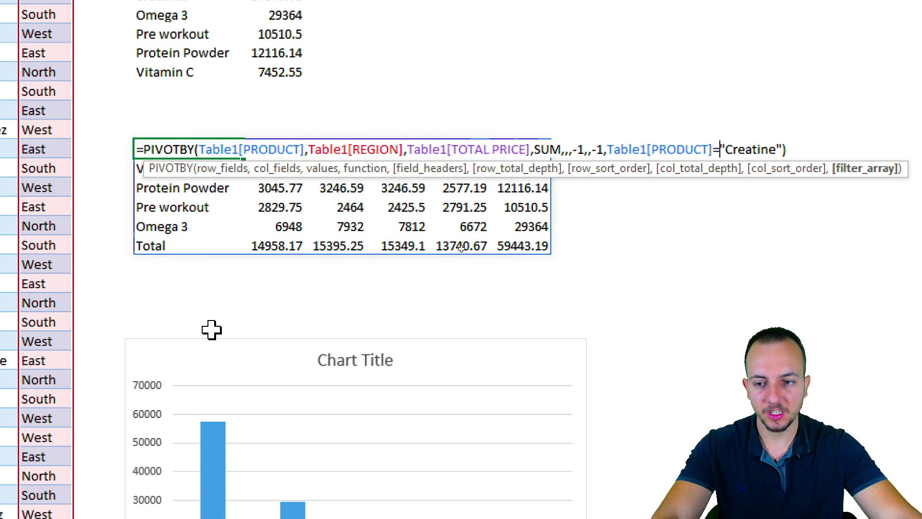
key("Return")
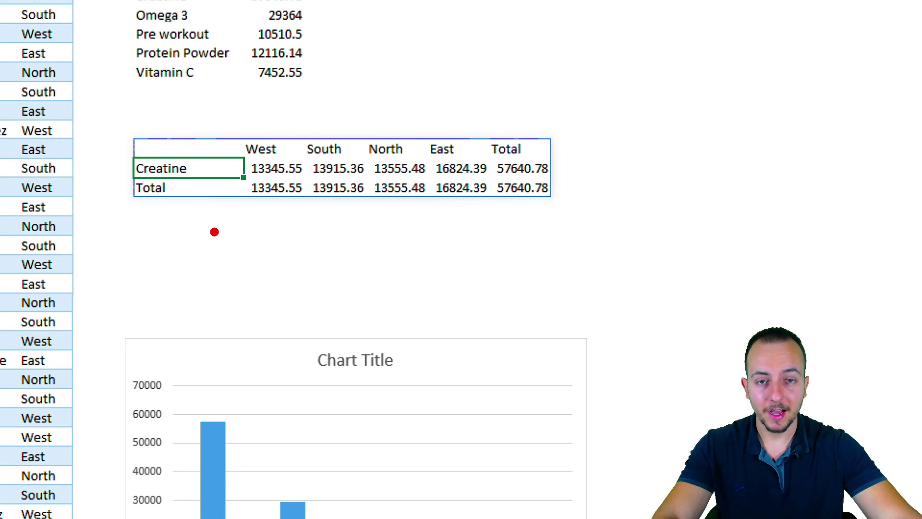
left_click_drag(194, 181, 268, 291)
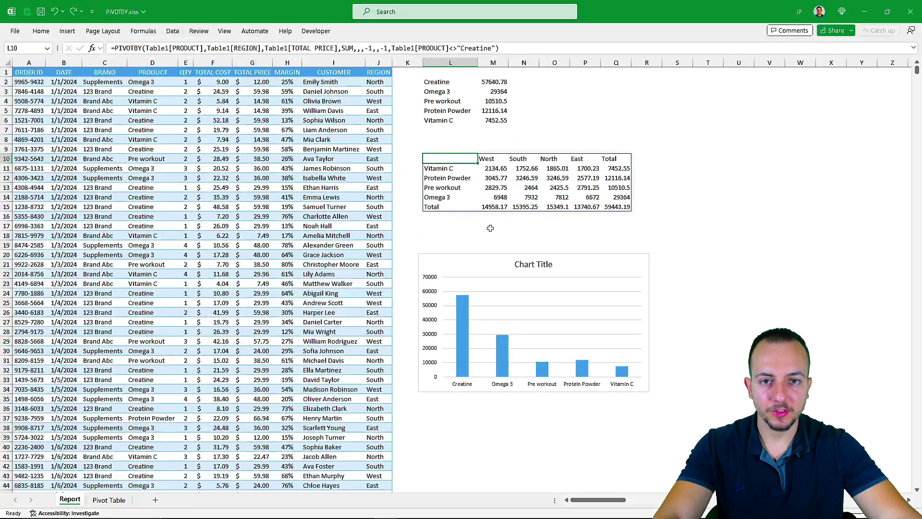